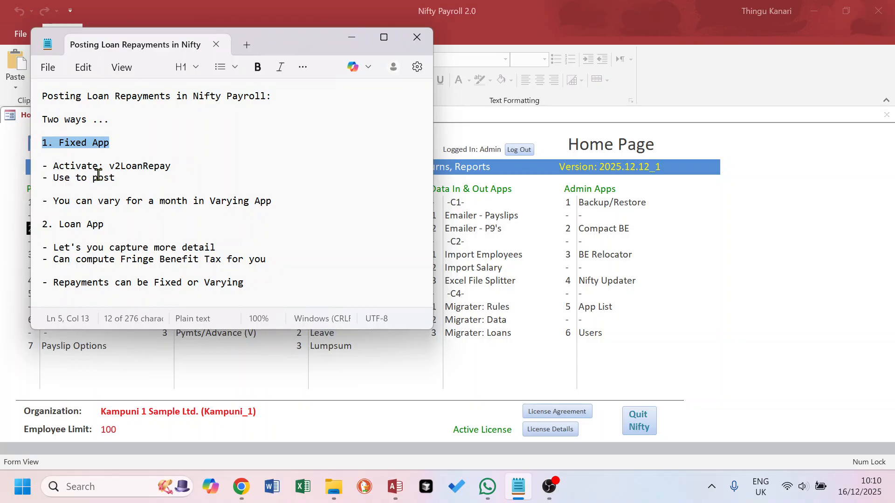
Go over the Notepad notes on Fixed versus Varying loan repayments, then switch to Nifty Payroll
drag(109, 226, 42, 228)
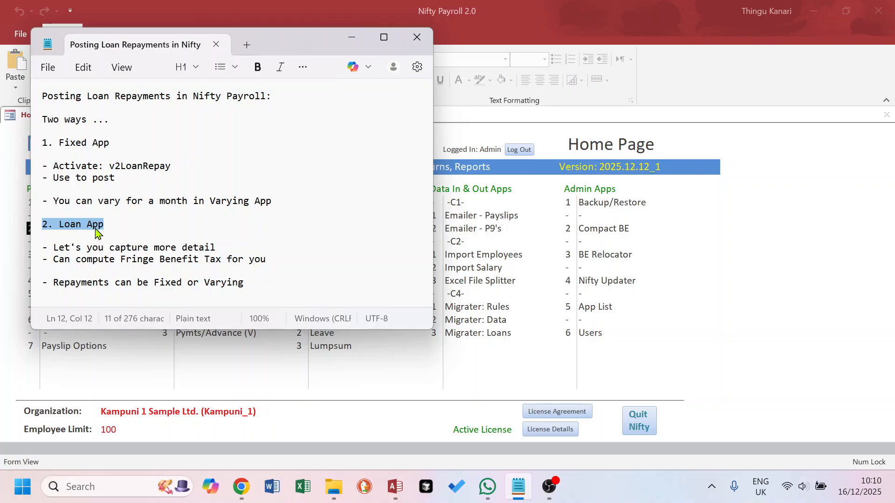
drag(169, 247, 228, 258)
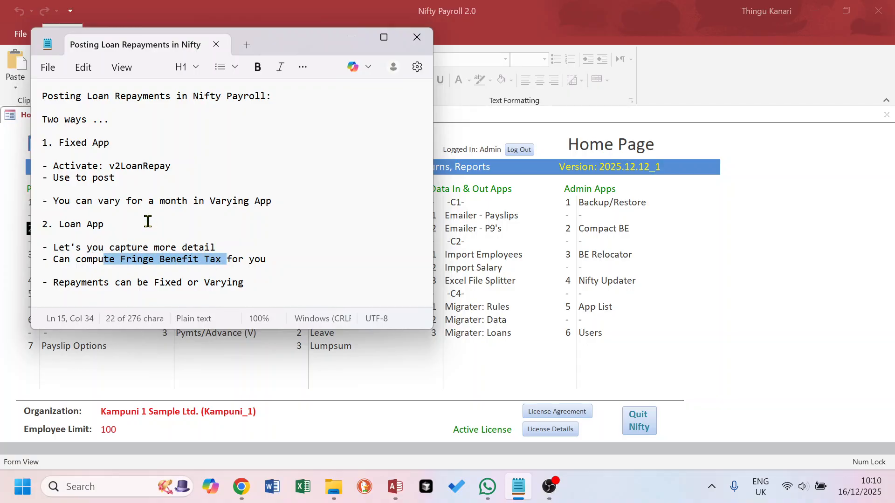
drag(154, 283, 239, 282)
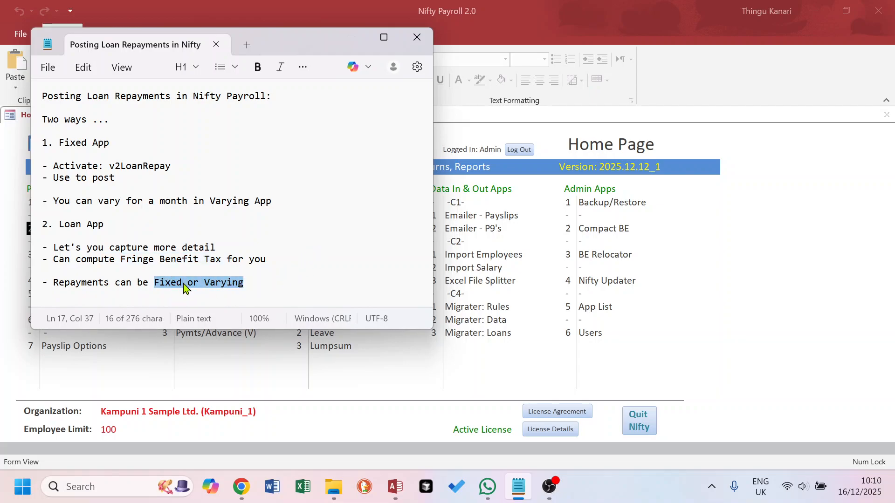
click(215, 283)
drag(208, 283, 246, 283)
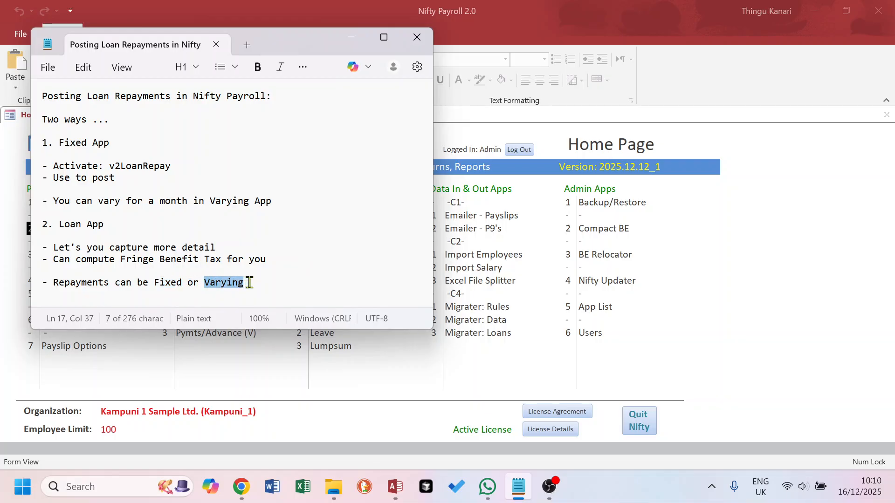
click(192, 180)
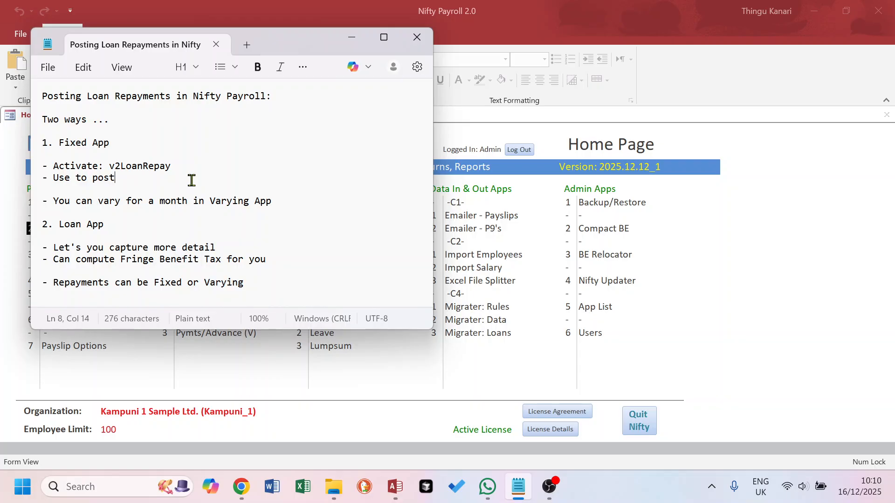
drag(109, 143, 32, 145)
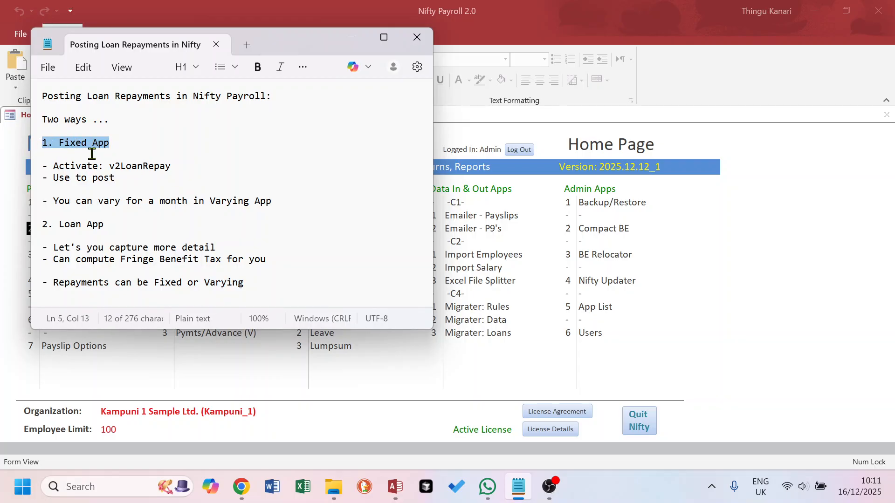
click(523, 19)
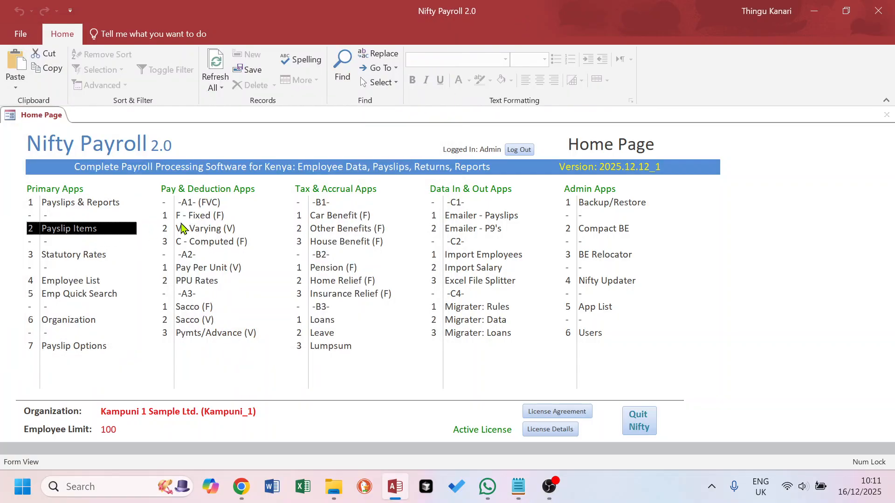
Open Payslip Items and list the 78 not-yet-activated OFF items, ready to search
click(67, 232)
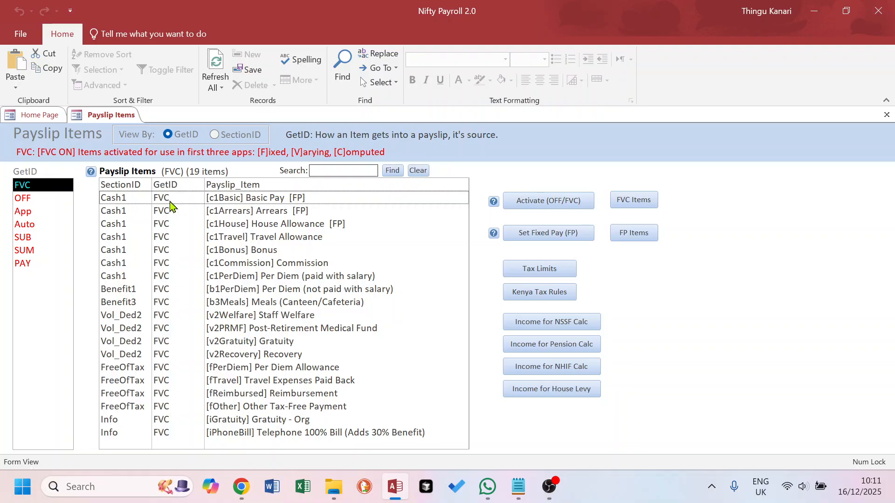
click(39, 116)
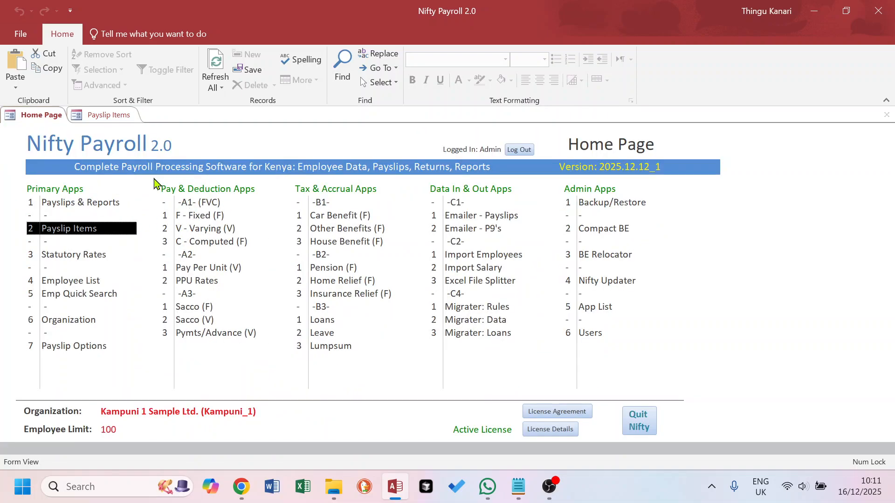
click(99, 116)
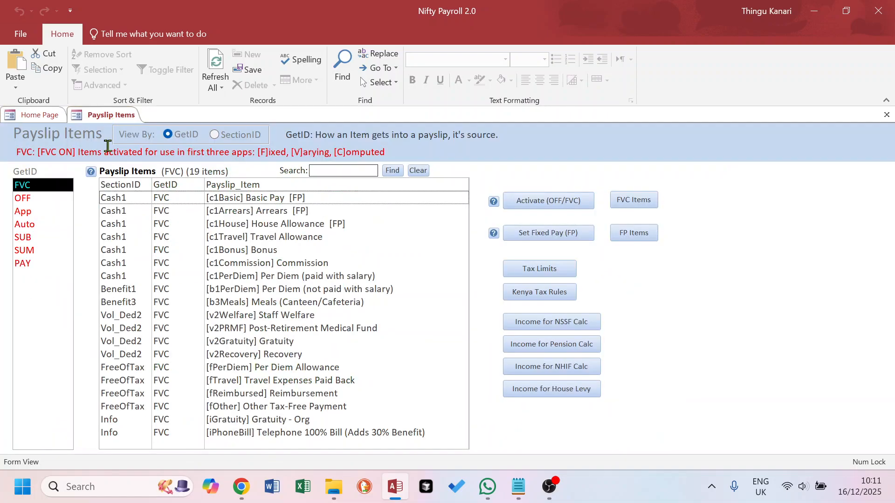
click(28, 202)
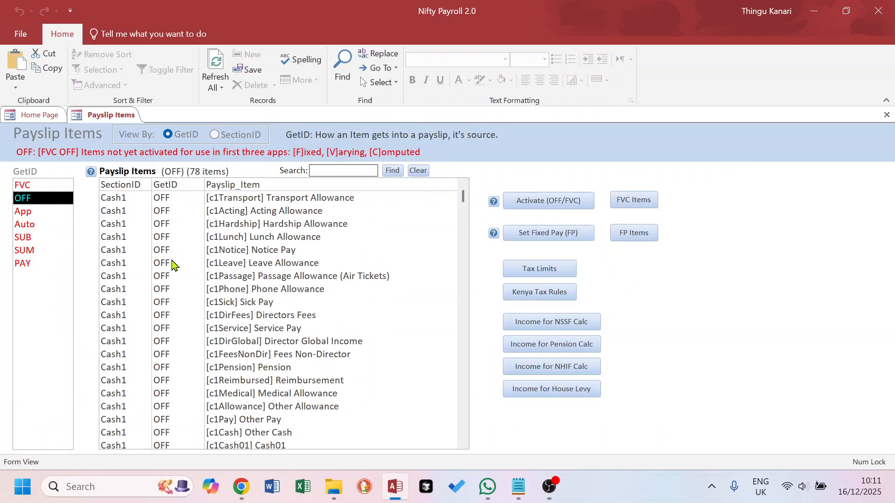
click(331, 170)
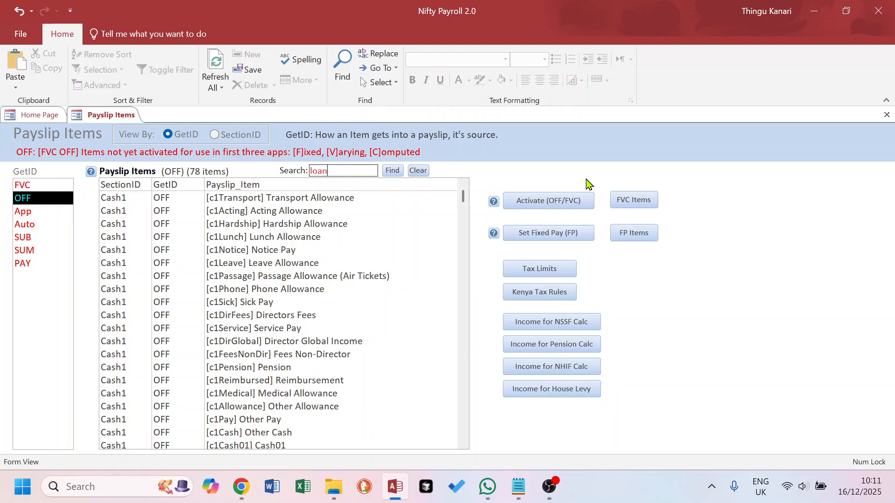
Search the OFF items for 'loan' and activate Loan Repayment (v2LoanRepay) to FVC
click(392, 170)
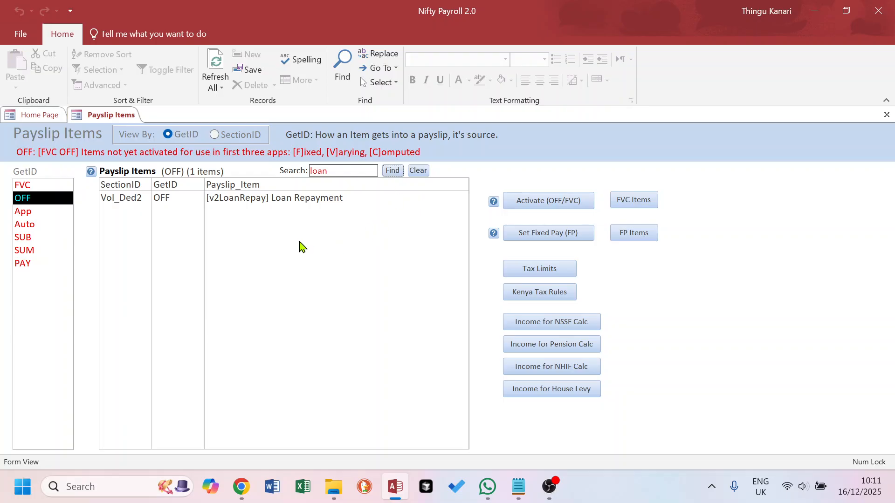
click(289, 201)
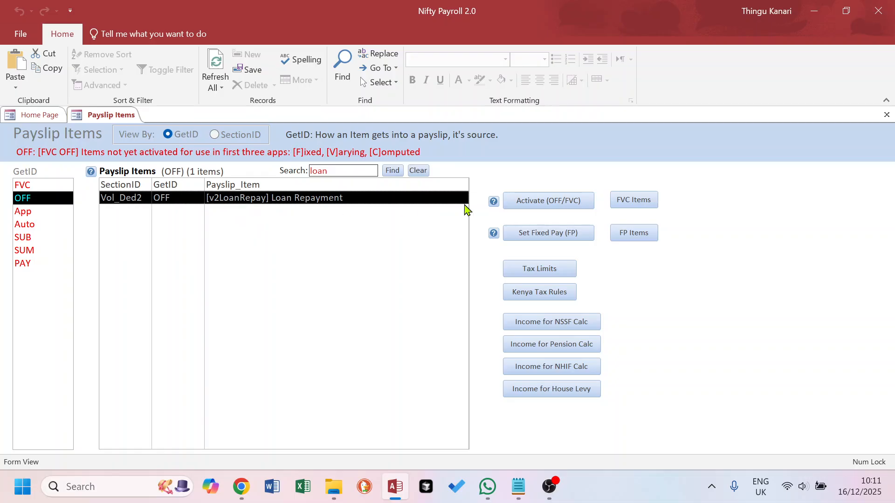
click(552, 205)
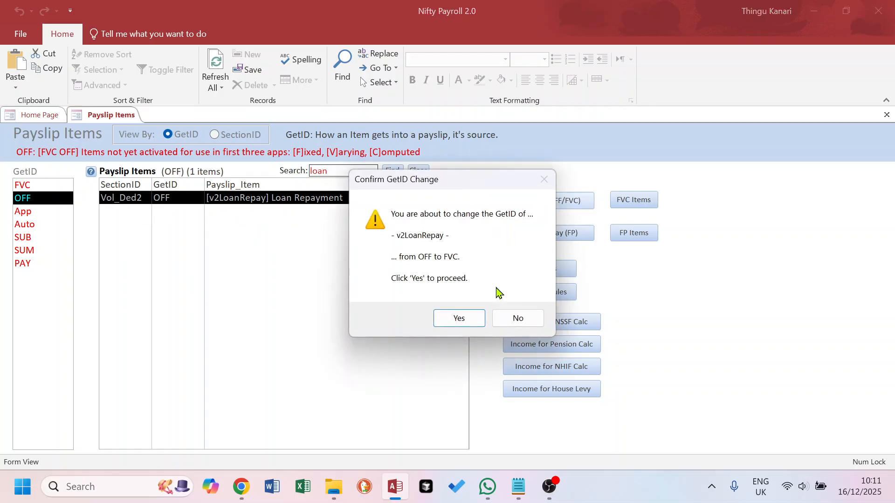
click(457, 321)
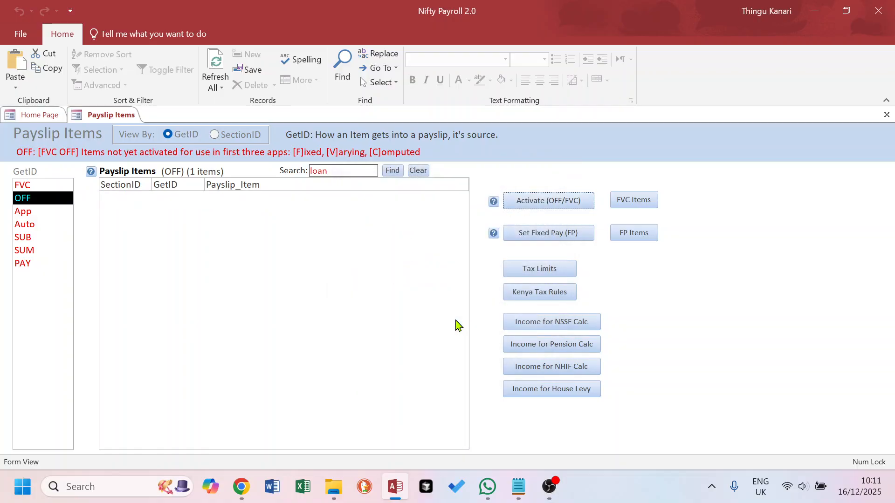
Confirm Loan Repayment appears among the 20 FVC items, then close Payslip Items
click(37, 186)
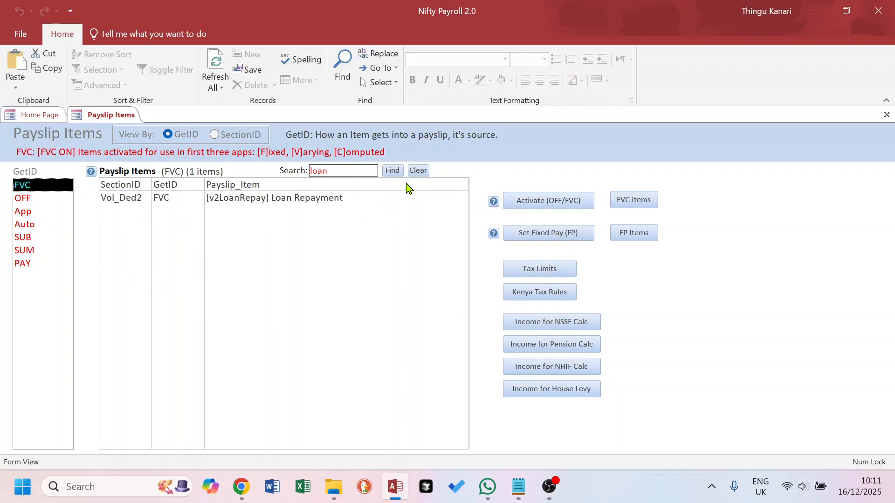
click(418, 170)
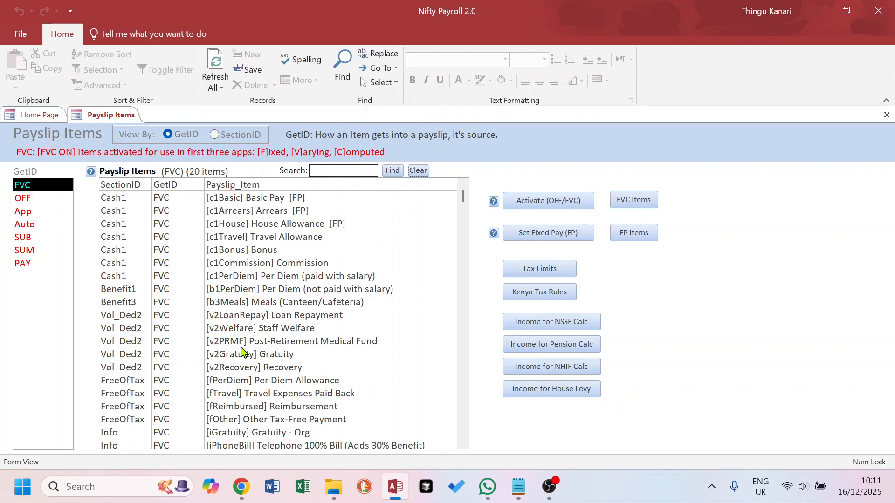
click(269, 317)
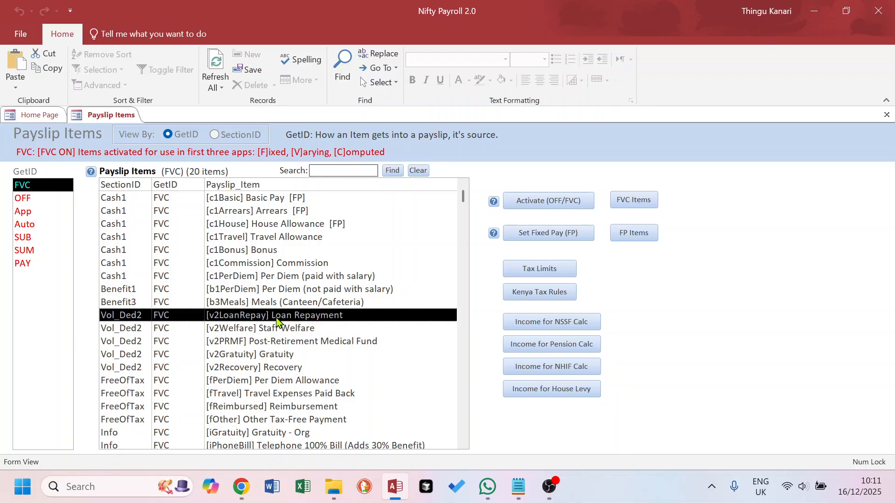
click(887, 115)
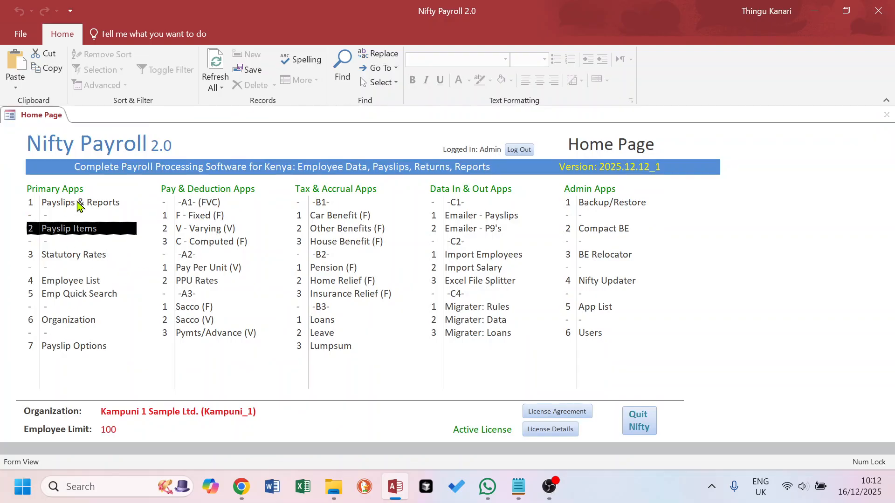
Open the Fixed App and filter it to the employee who has Gratuity - Org
click(201, 216)
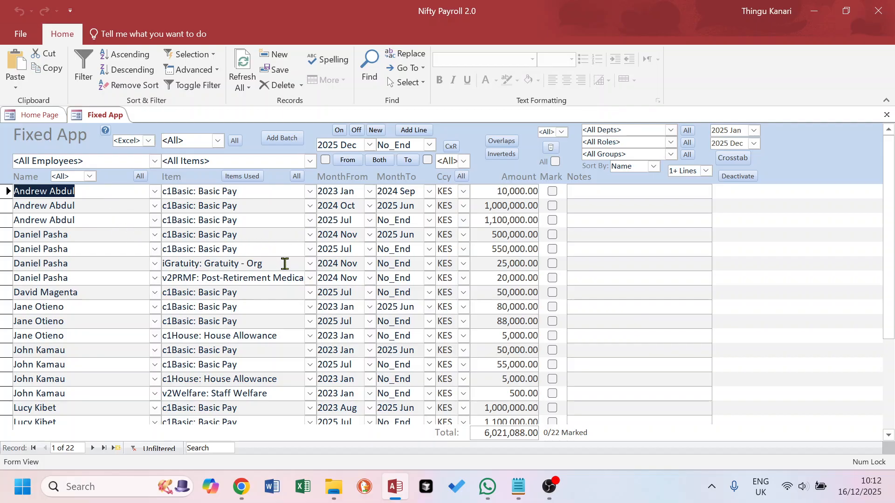
drag(68, 235, 12, 240)
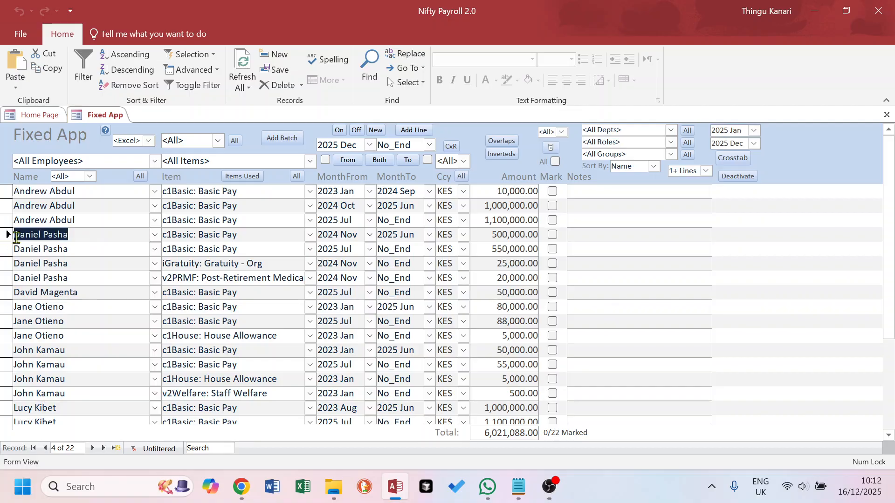
click(140, 176)
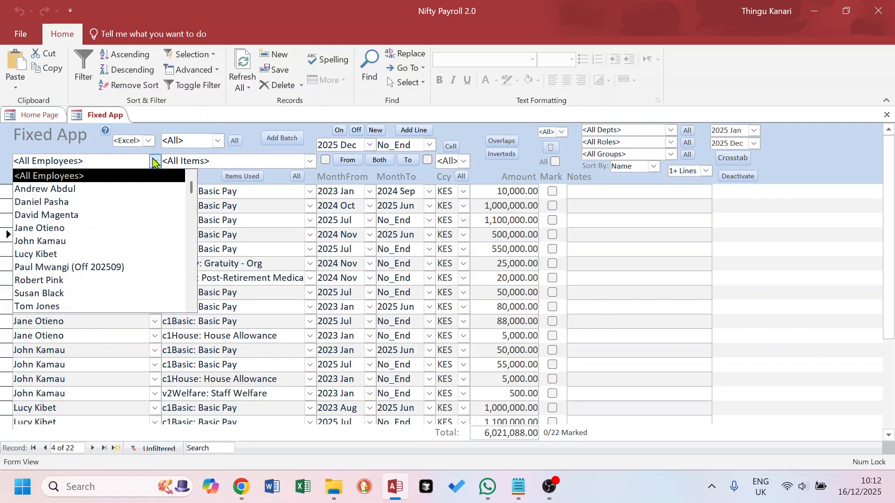
click(60, 202)
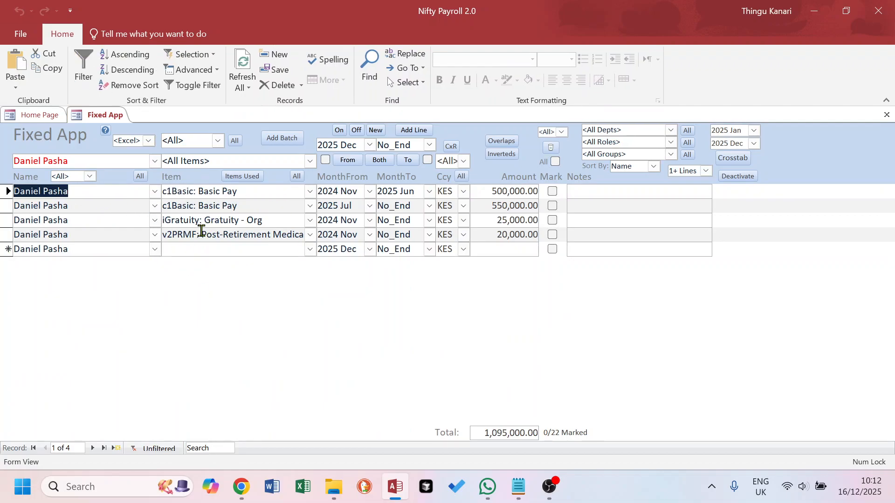
Add a new fixed row for the Loan Repayment item by entering code v2
click(310, 250)
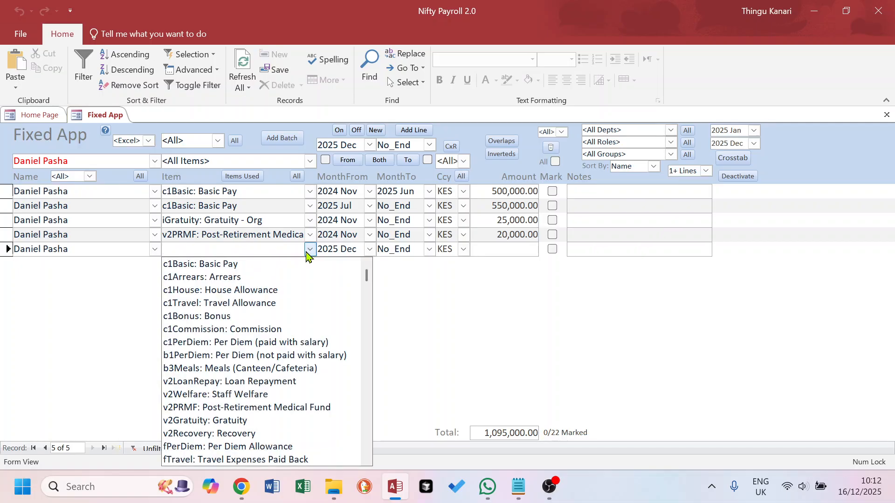
click(309, 250)
text(v2LoanRepay: Loan Repayment)
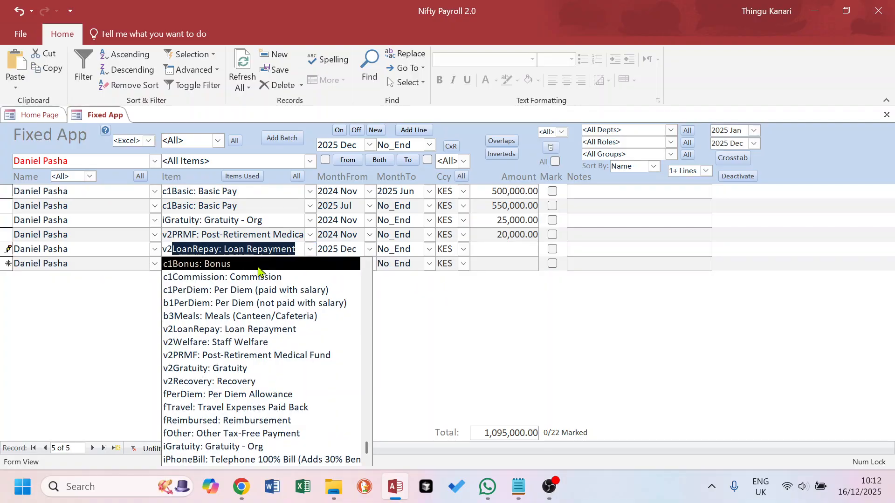
click(222, 329)
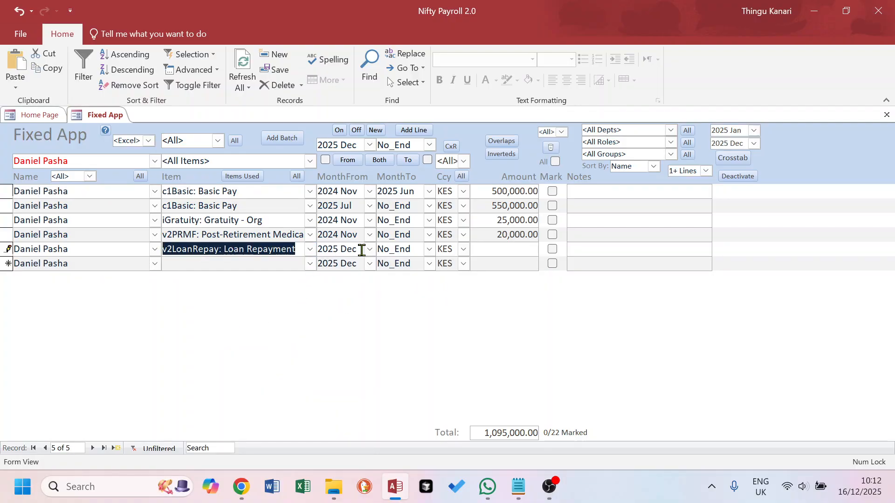
click(316, 250)
Set the loan line's end month to 2026 May, keeping it despite the PeriodTo warning
drag(415, 251, 374, 250)
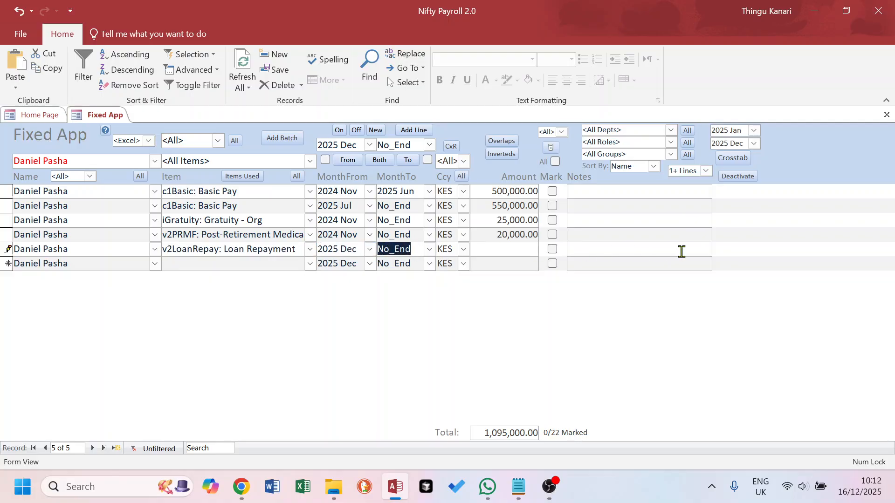
text(2025)
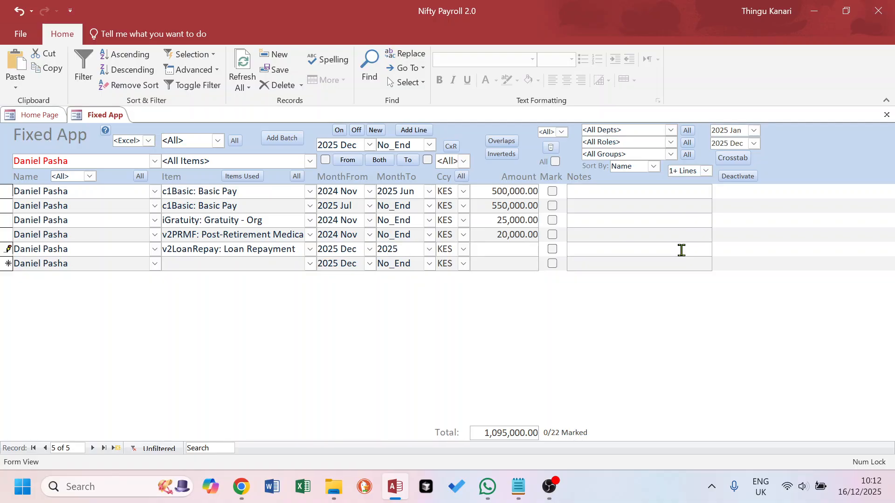
text( My)
key(BackSpace)
text(ay)
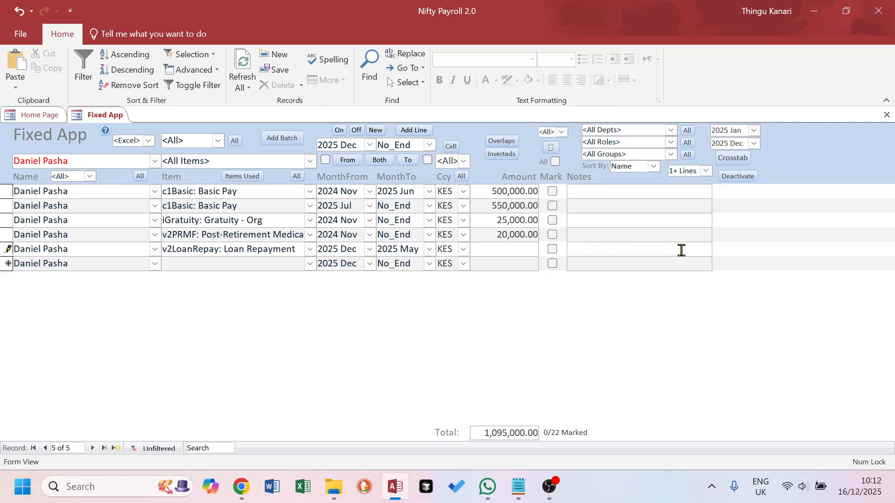
click(501, 249)
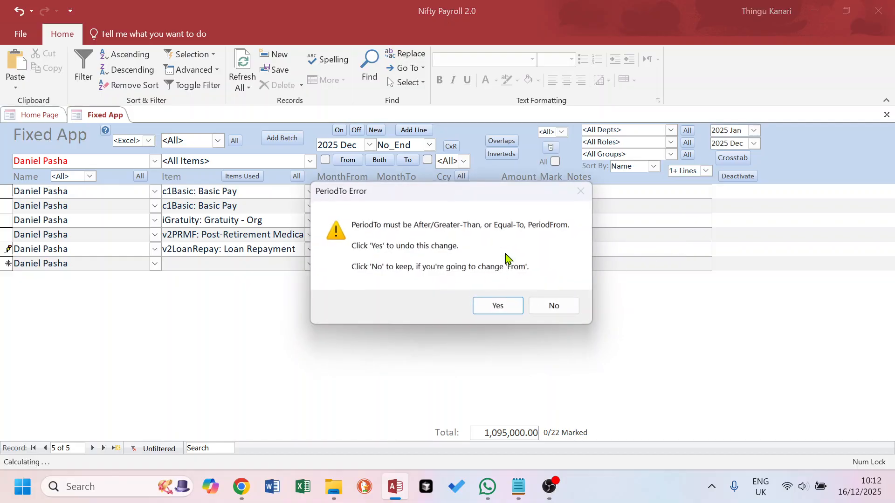
click(499, 308)
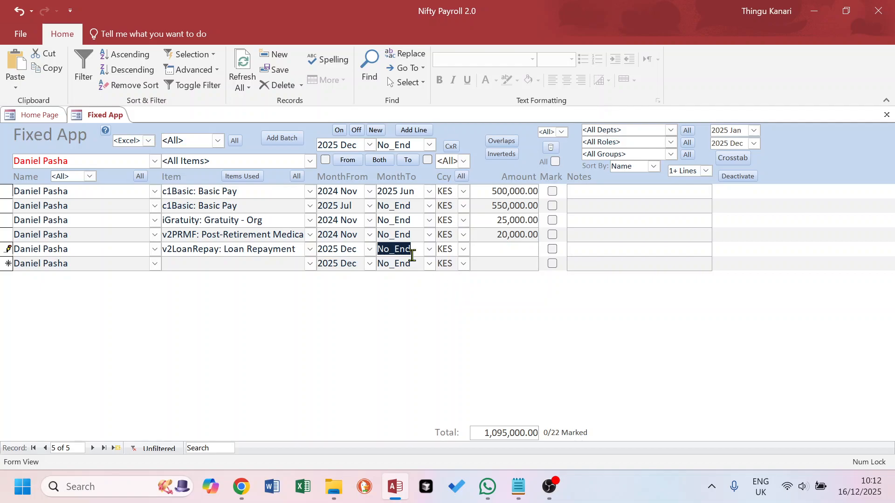
text(202)
click(482, 246)
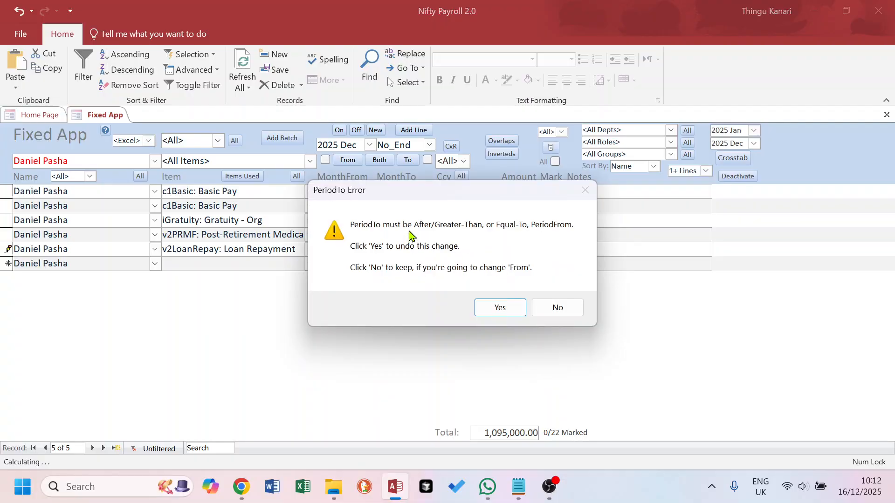
click(561, 310)
click(394, 249)
key(BackSpace)
text(6)
click(523, 250)
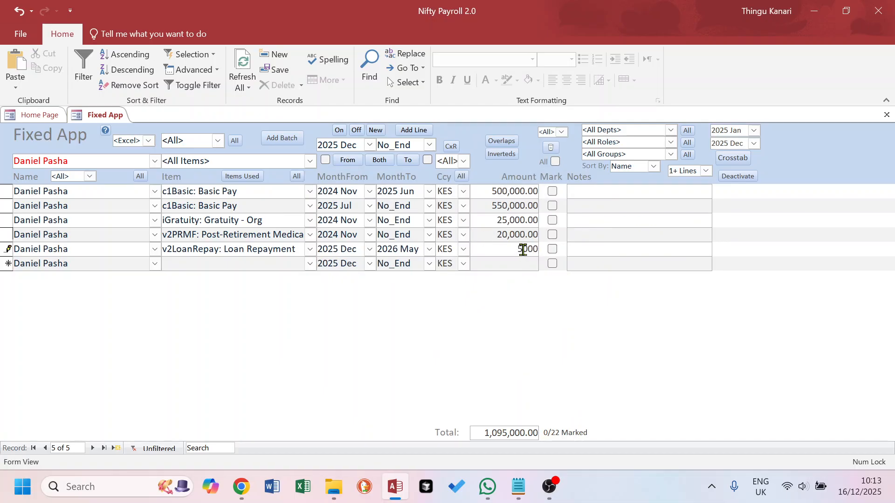
Enter a 5,000.00 monthly repayment and check the 2026 May end month and amount
text(5000)
click(597, 252)
drag(413, 250, 318, 250)
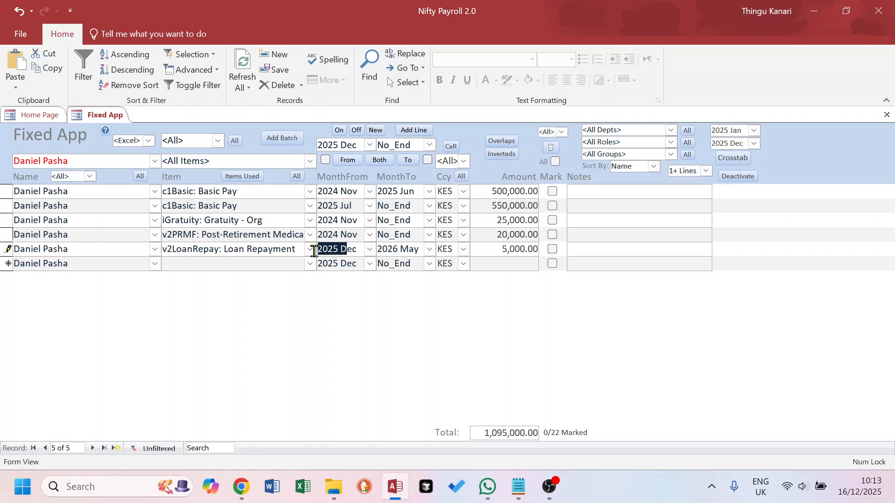
click(399, 250)
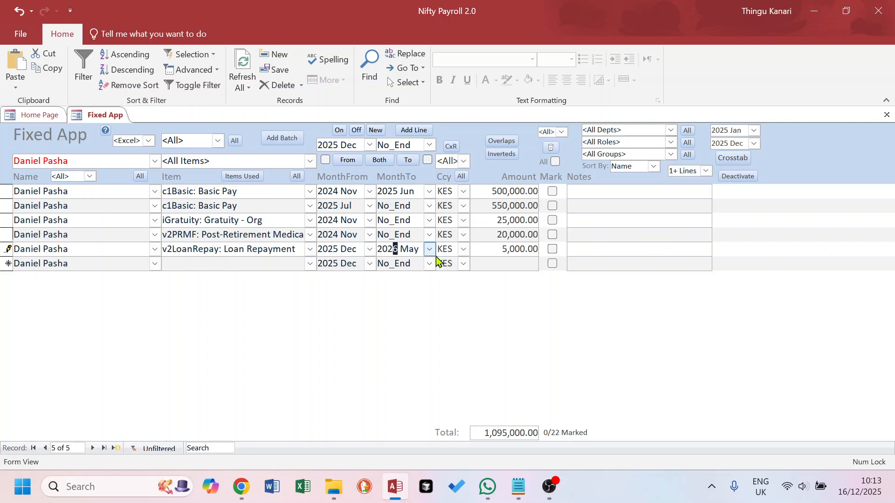
click(511, 252)
drag(495, 250, 528, 250)
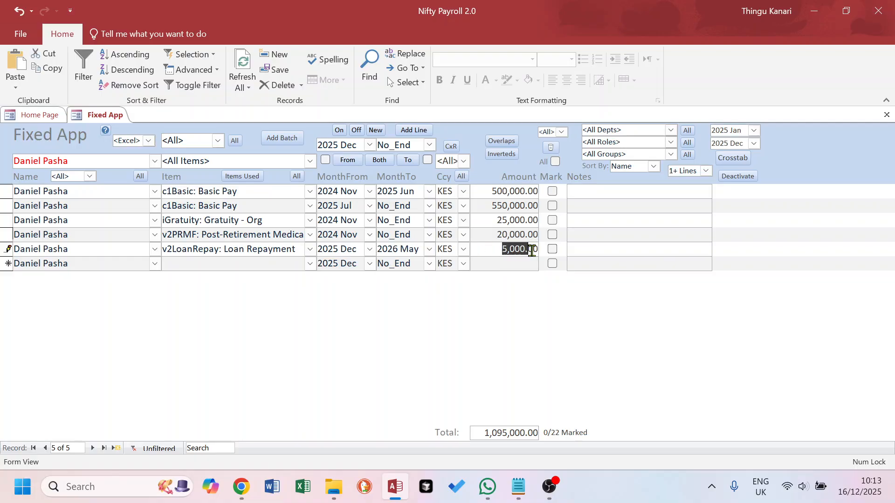
click(585, 249)
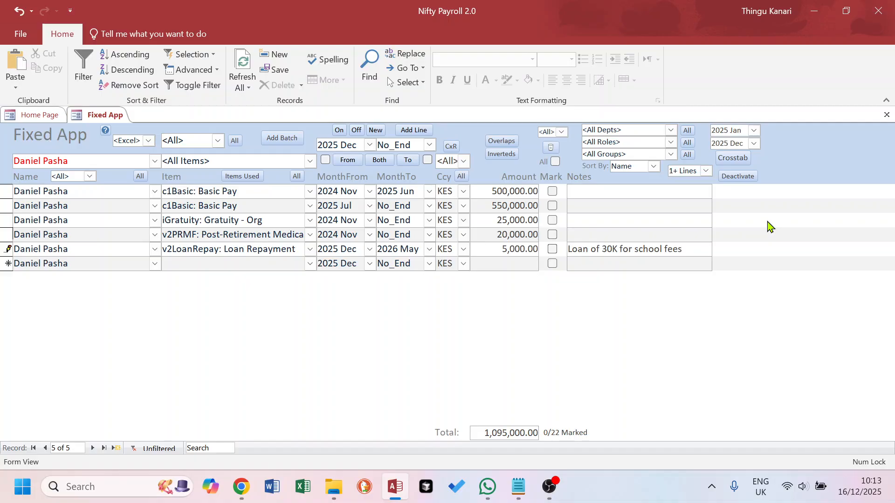
Save the 5,000.00 Loan Repayment line noted 'Loan of 30K for school fees' and close the Fixed App
click(615, 265)
click(3, 251)
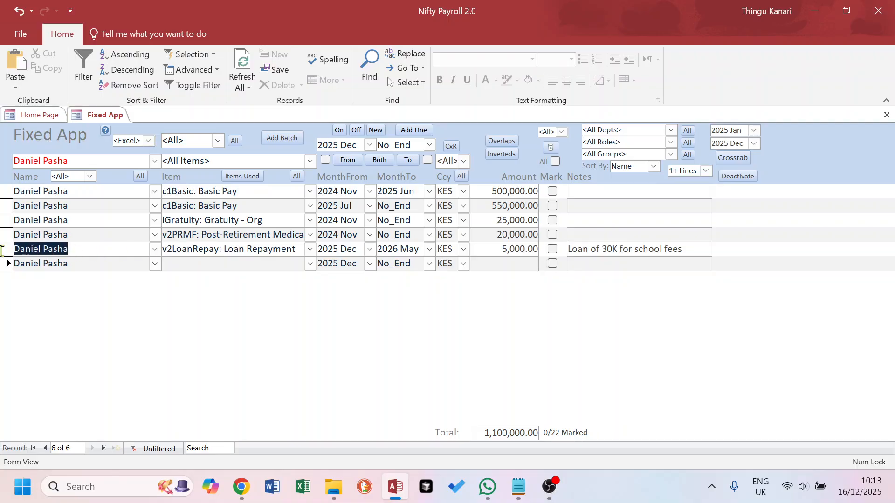
drag(162, 251, 298, 253)
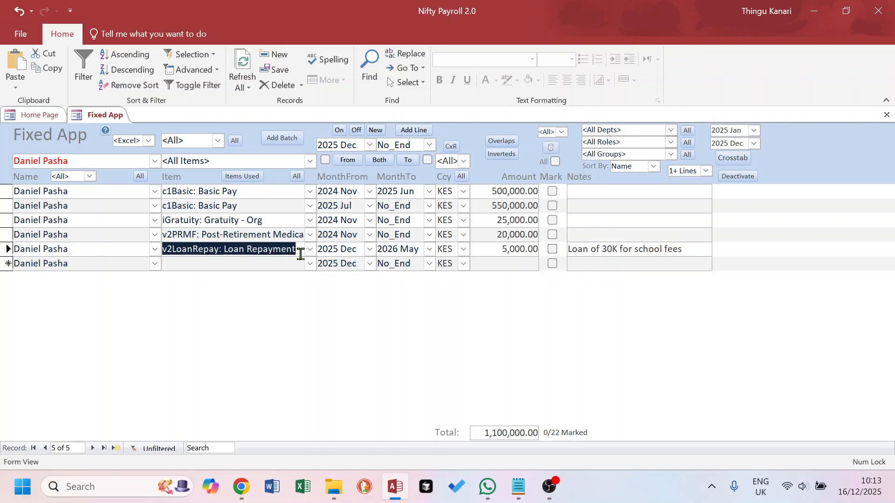
drag(503, 250, 545, 252)
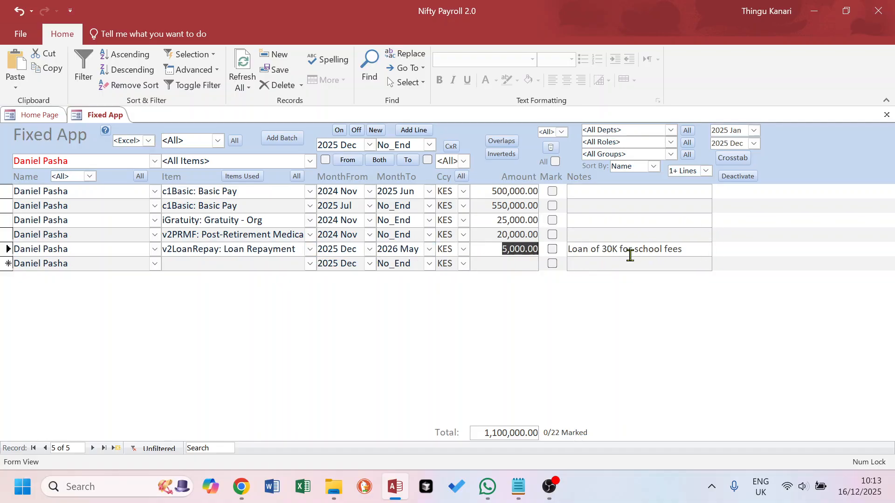
click(887, 115)
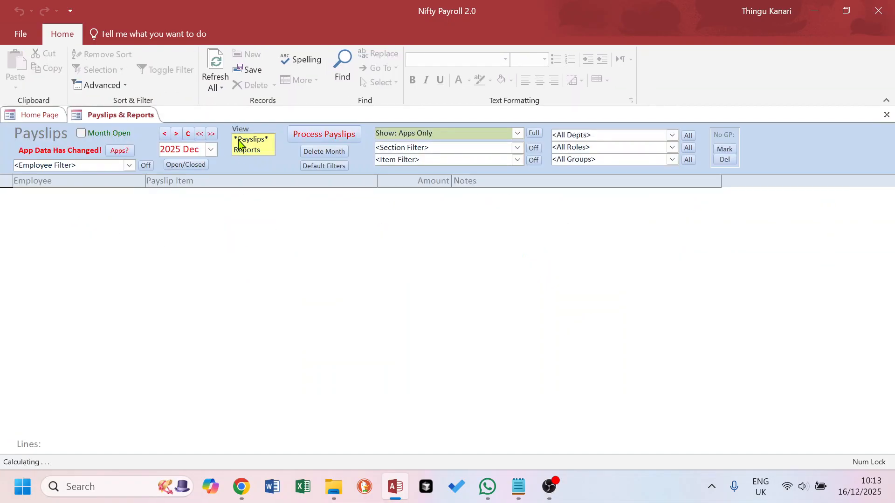
Reprocess the 2025 Dec payslips
click(345, 135)
click(487, 310)
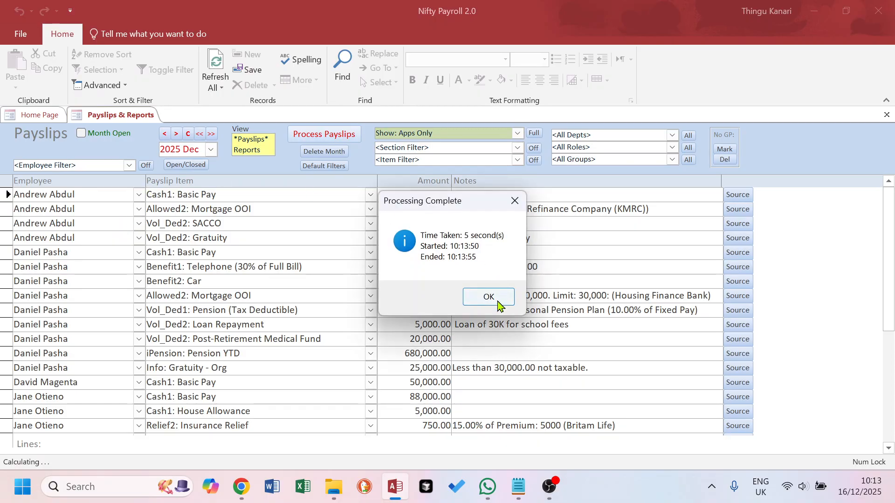
click(499, 304)
Preview the employee's one-page PDF payslip showing the 5,000.00 loan repayment and 308,434.00 net cash
click(130, 166)
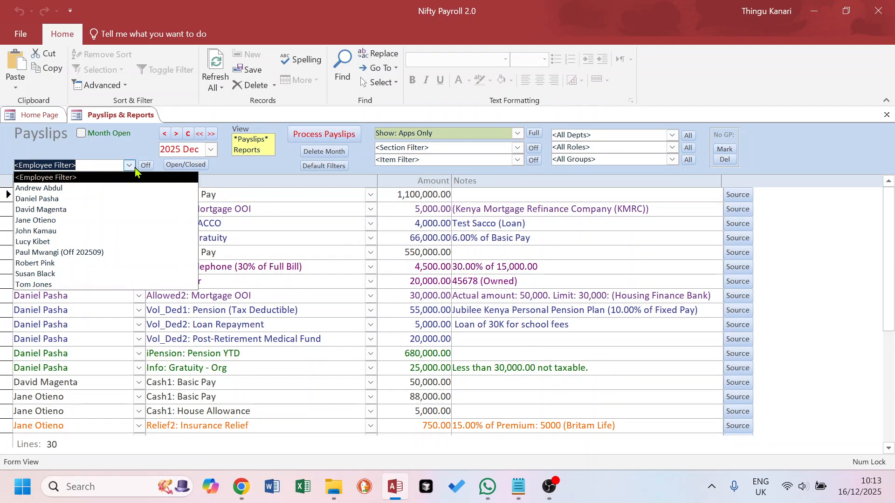
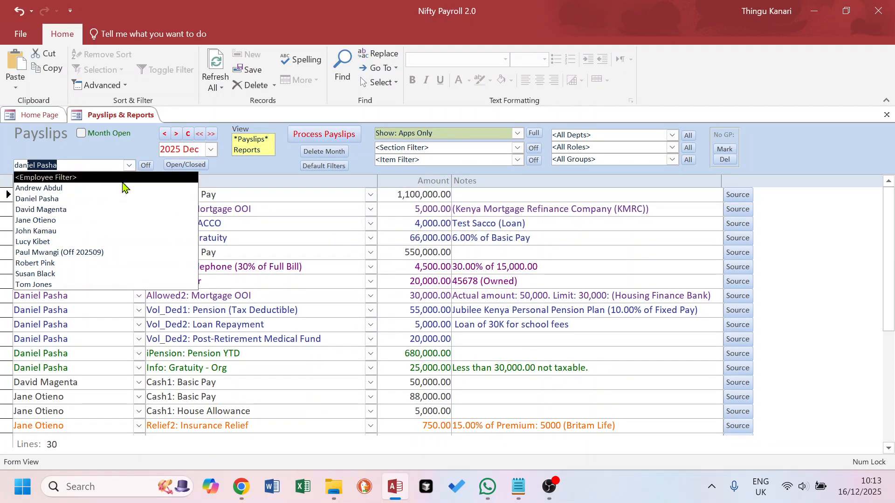
click(80, 199)
click(252, 149)
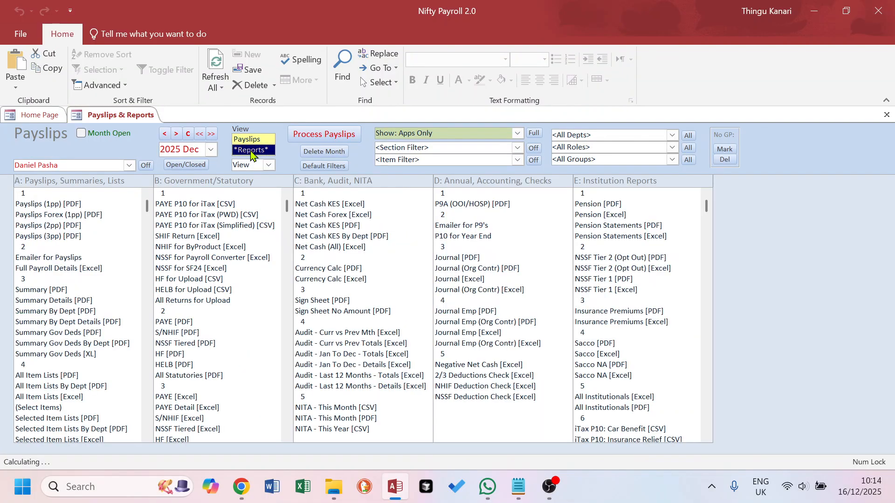
click(55, 204)
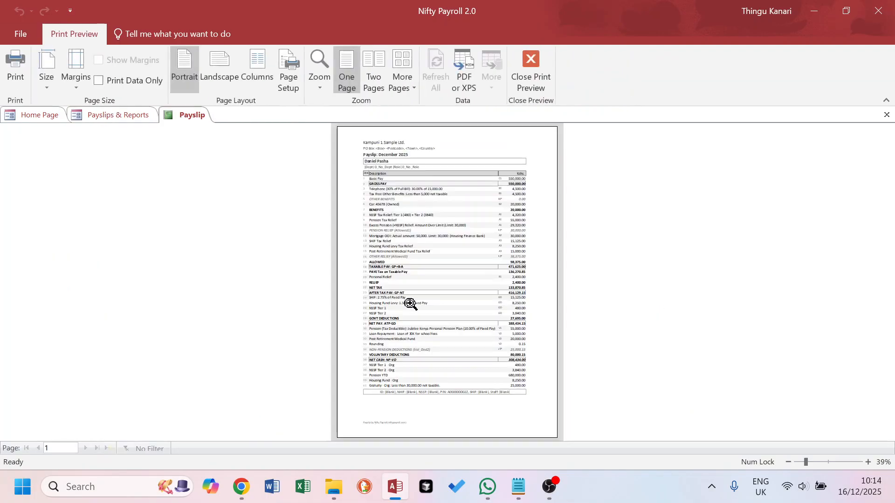
click(411, 302)
scroll(415, 366, down, 1)
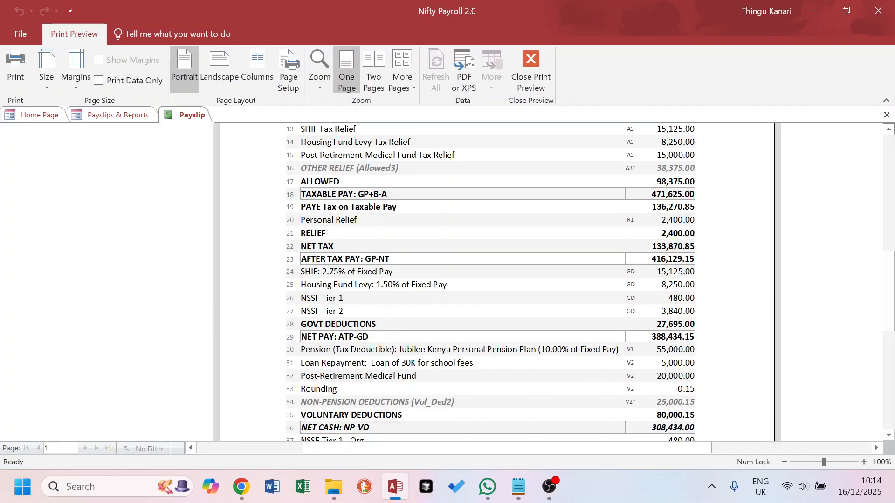
click(886, 114)
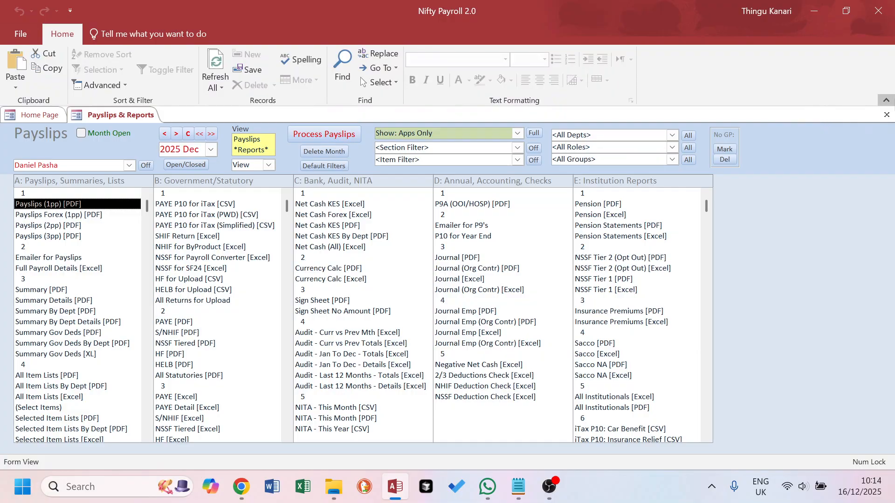
Close Payslips & Reports and open the Loans app
click(887, 115)
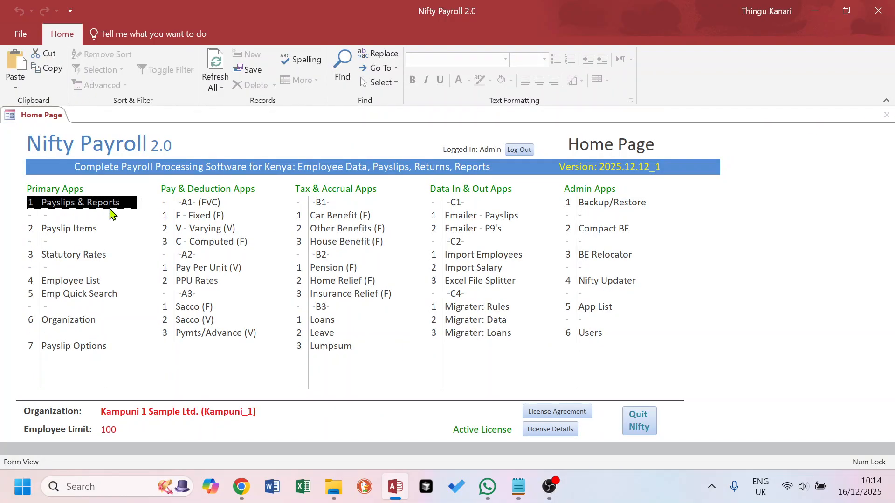
click(334, 323)
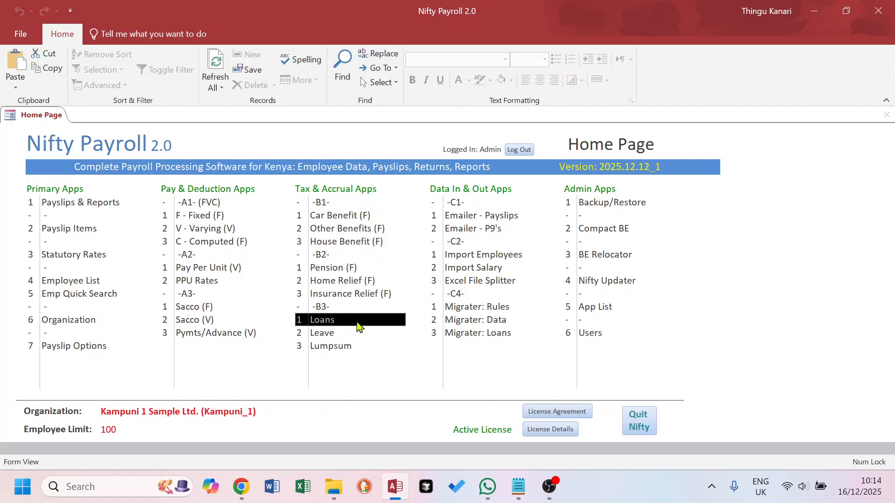
double_click(328, 324)
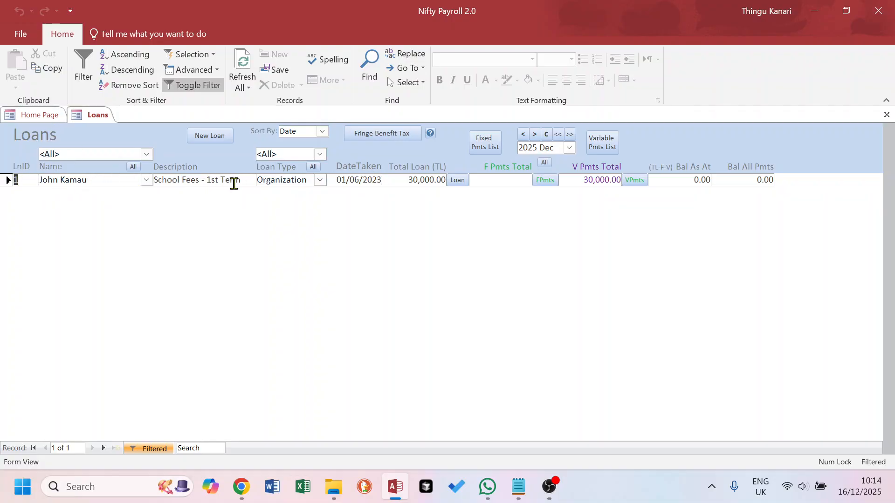
Inspect the 30,000.00 'School Fees - 1st Term' loan's fixed and variable payments, then close it
click(458, 181)
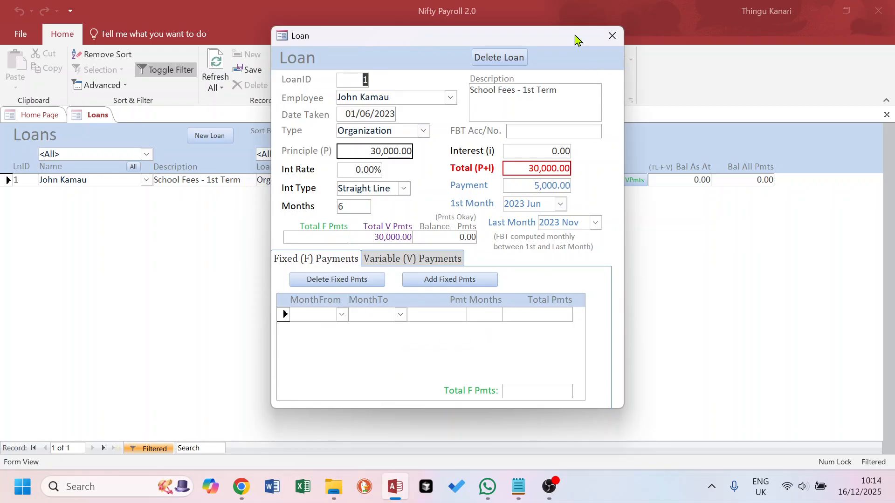
click(416, 261)
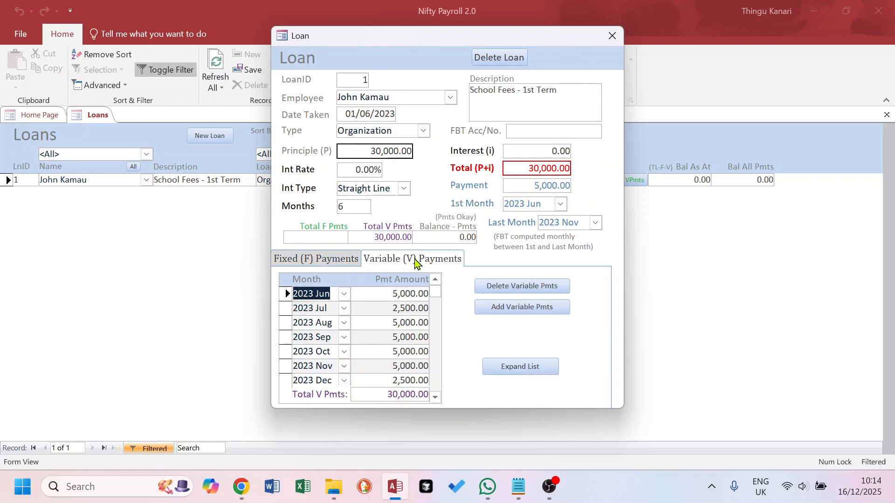
click(315, 260)
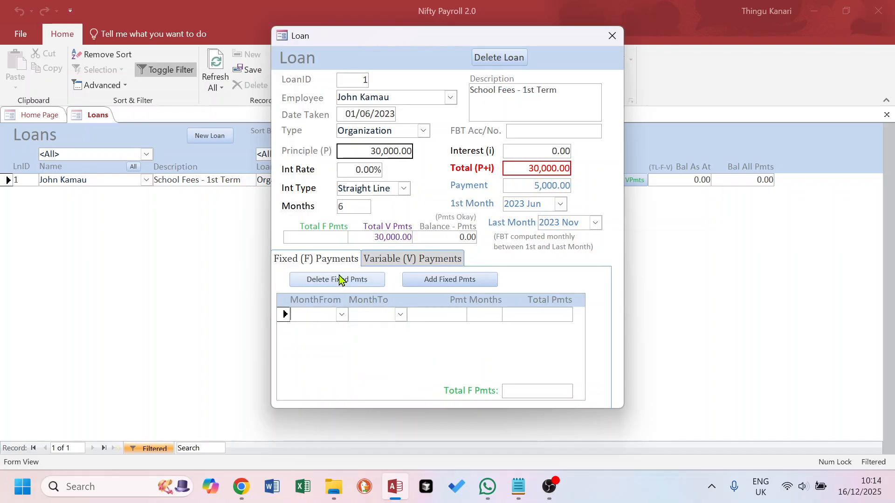
click(416, 260)
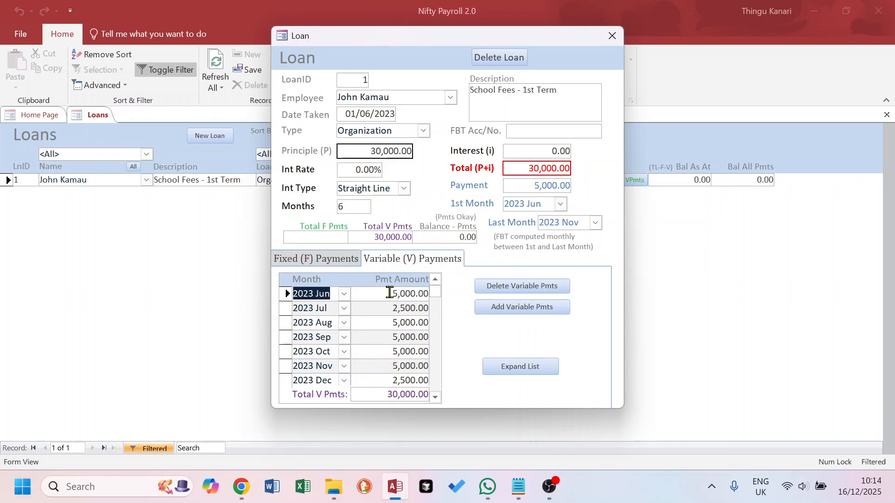
drag(389, 310, 427, 310)
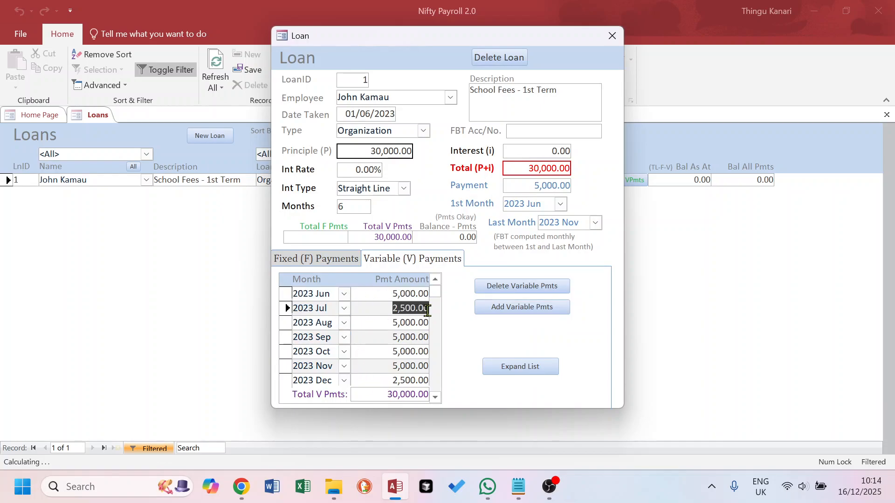
drag(385, 380, 428, 381)
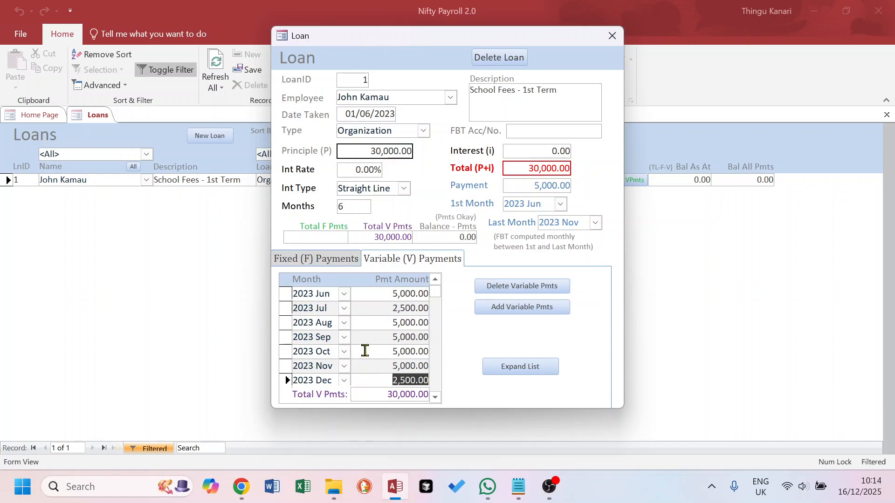
click(612, 36)
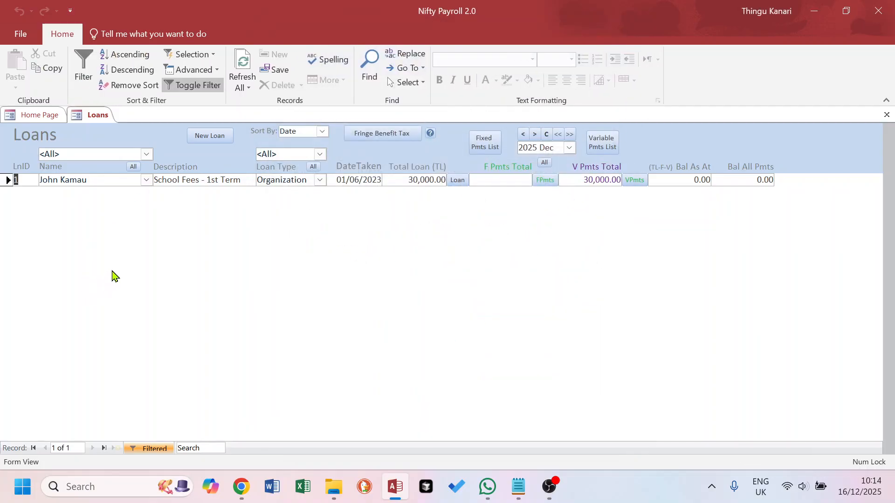
Start a new Organization loan for the second employee with principal 30,000.00 and 0 interest rate
click(213, 136)
click(133, 176)
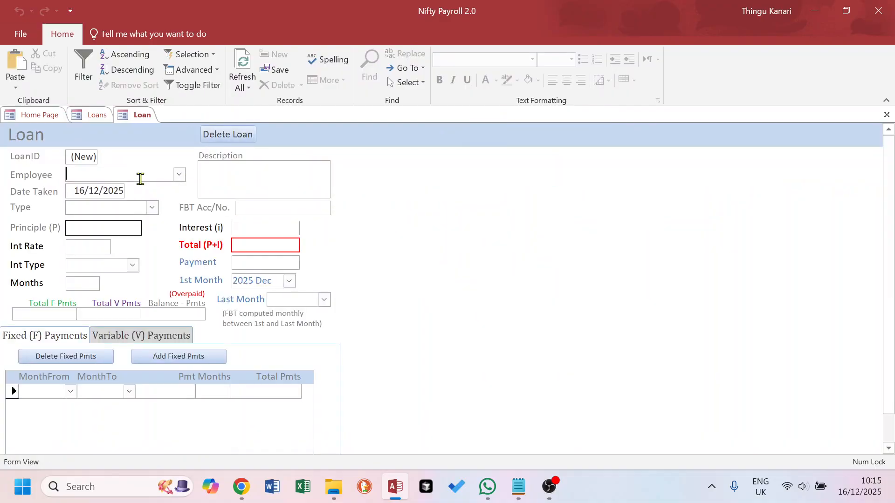
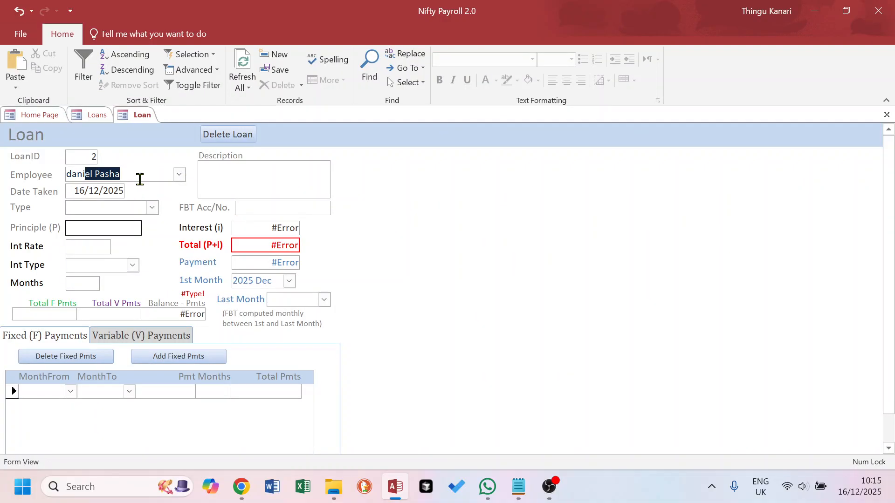
click(152, 207)
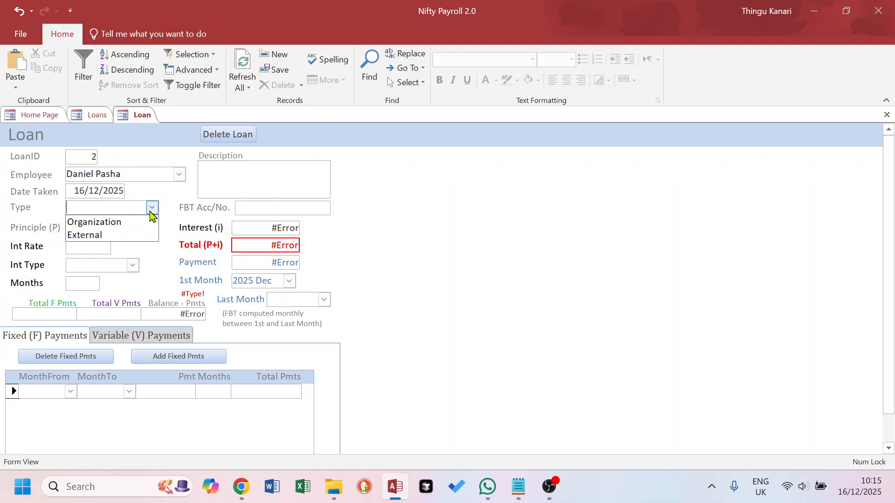
click(126, 223)
click(99, 227)
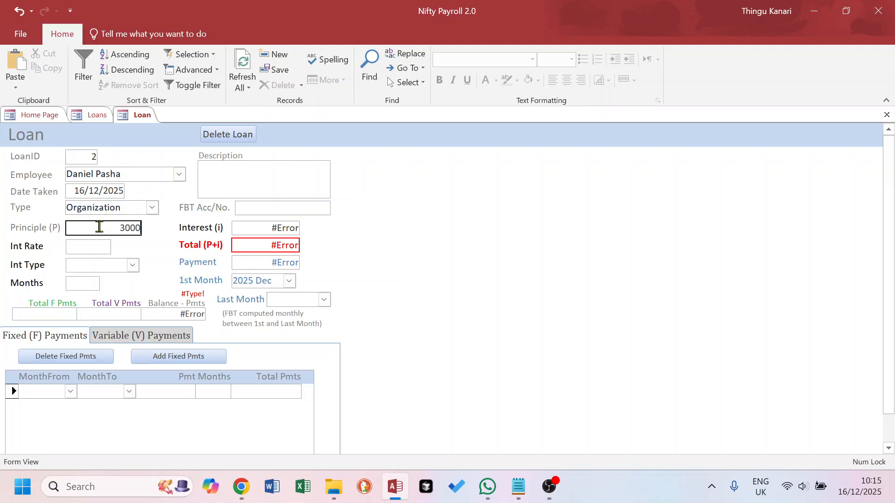
click(96, 249)
click(90, 248)
click(103, 267)
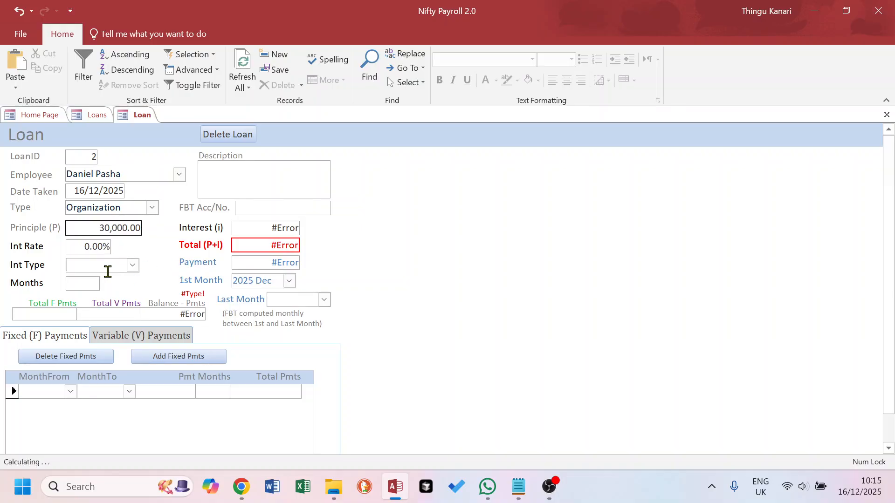
Make the loan Straight Line over 6 months, giving a 30,000.00 total and 5,000.00 monthly payment
click(133, 265)
click(117, 281)
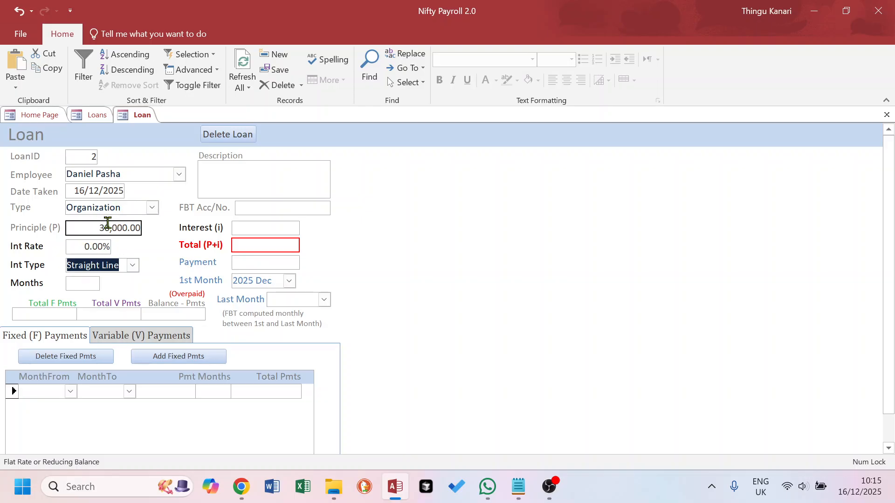
click(80, 283)
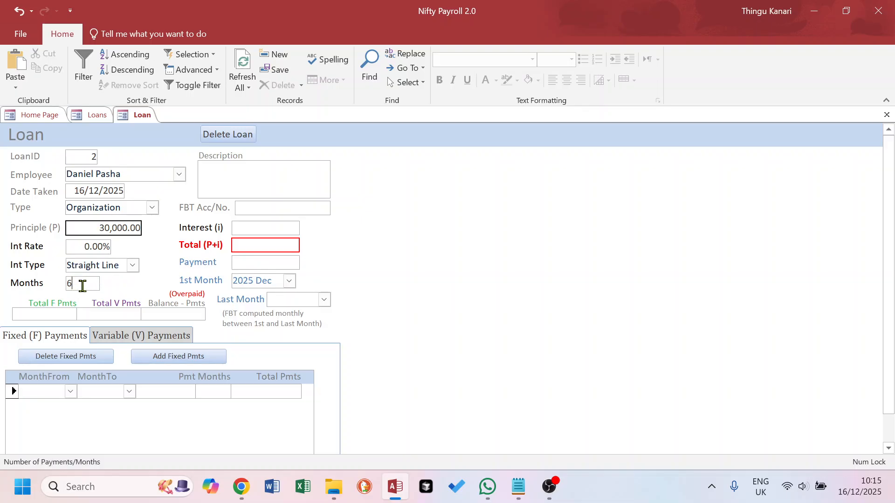
click(232, 285)
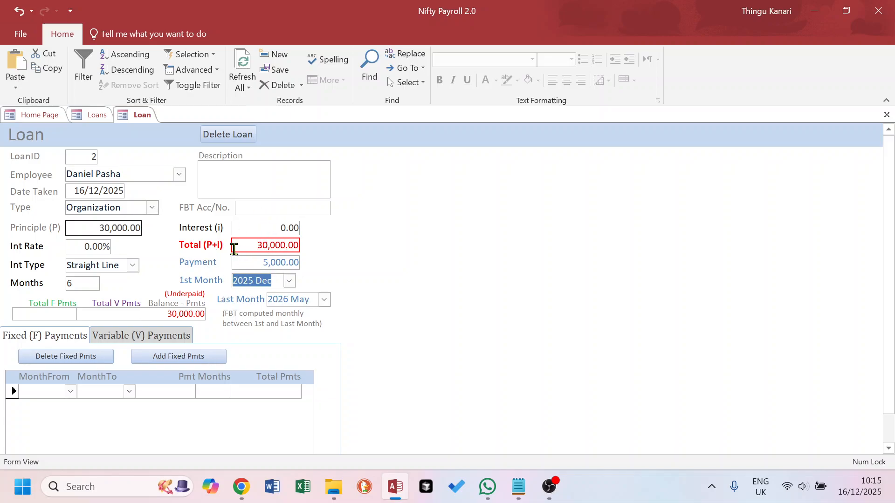
drag(96, 228, 149, 229)
drag(261, 230, 304, 230)
drag(241, 249, 335, 251)
drag(248, 264, 303, 262)
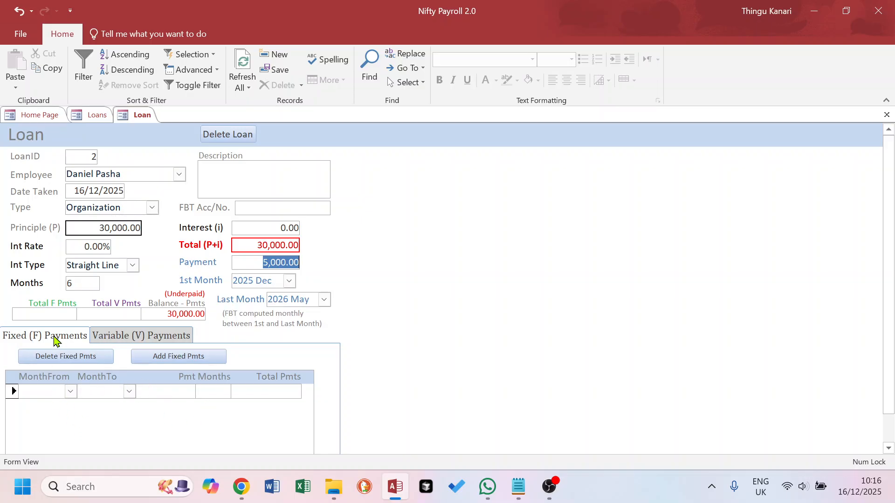
Generate the loan's fixed repayment schedule on the Fixed (F) Payments tab
click(149, 337)
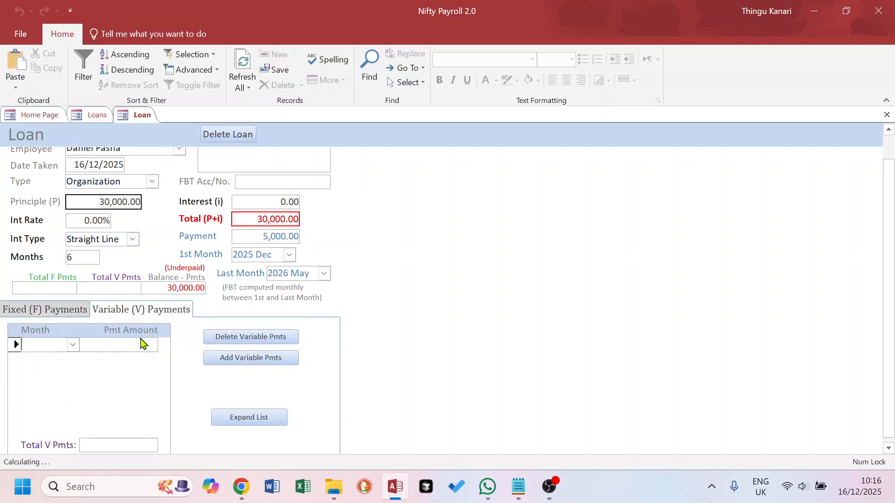
click(60, 311)
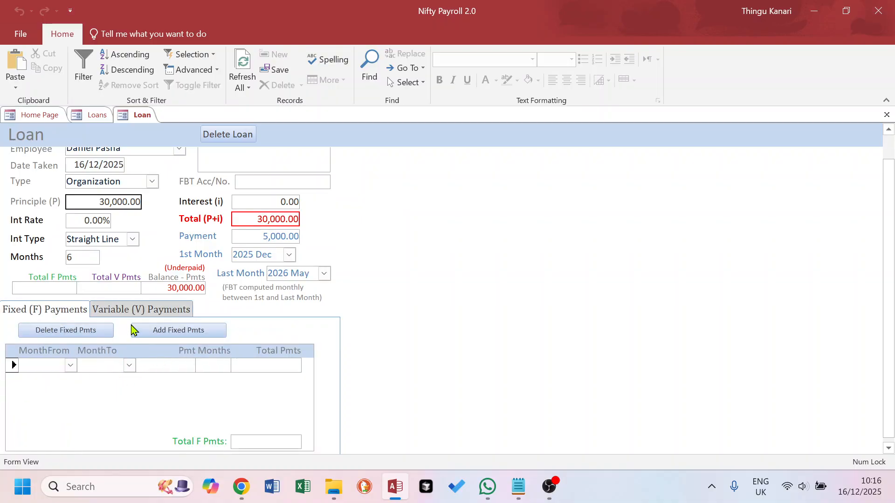
click(145, 316)
click(54, 312)
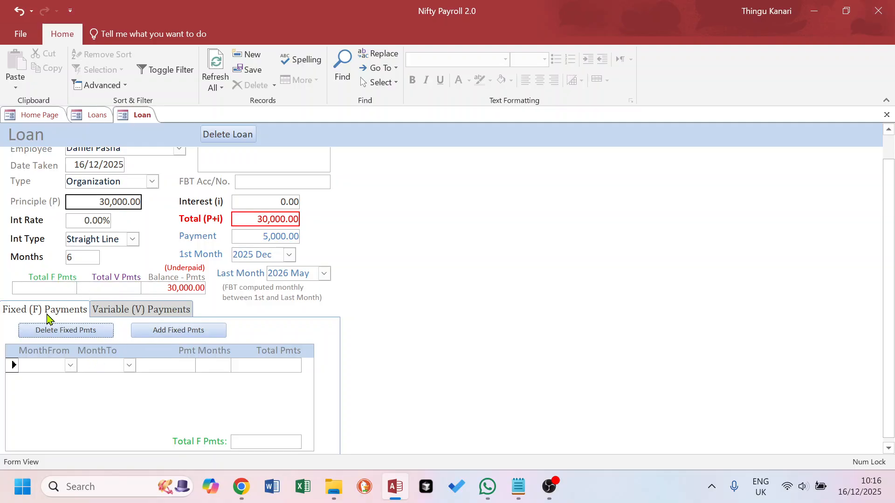
click(175, 332)
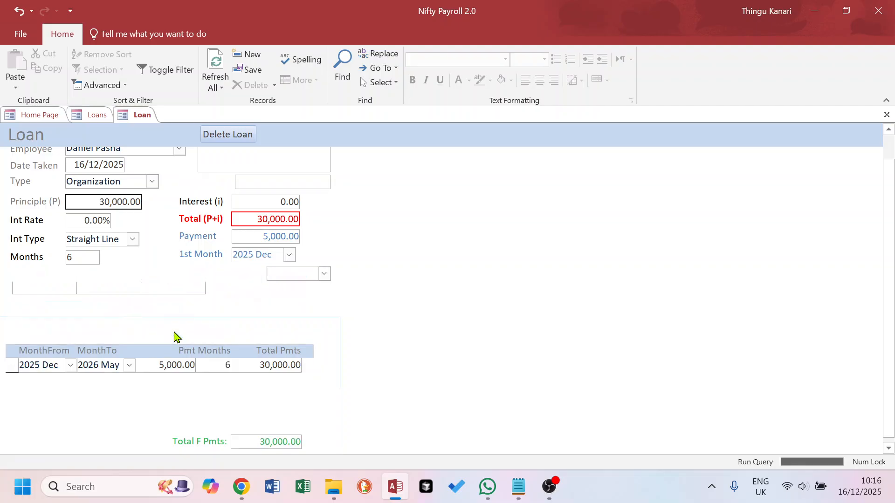
Check the six 5,000.00 payments from 2025 Dec totalling 30,000.00, then close the loan form
drag(280, 254, 232, 254)
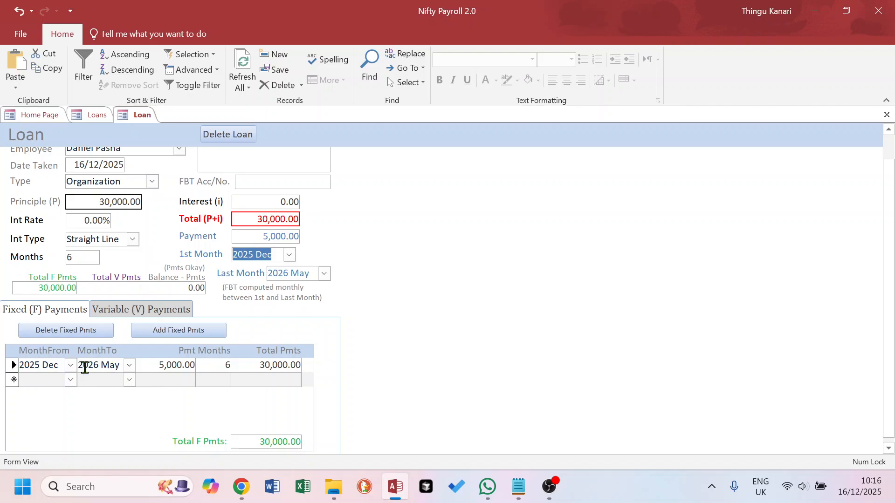
click(160, 365)
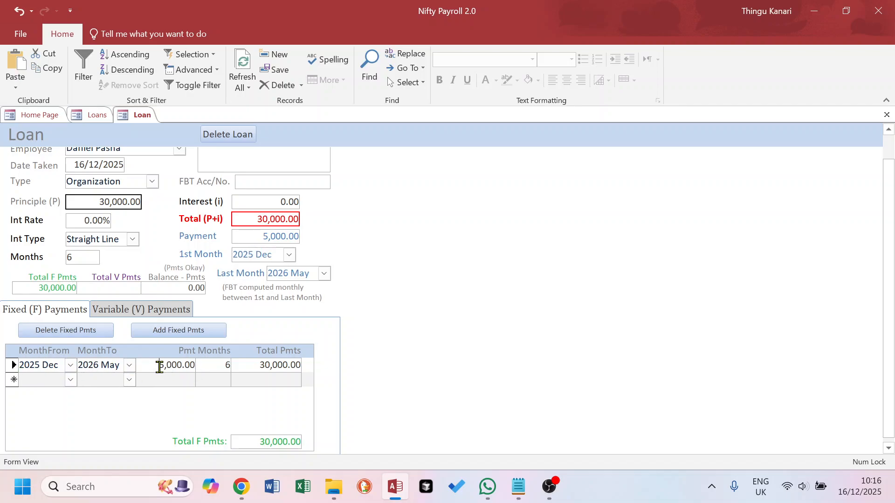
click(255, 364)
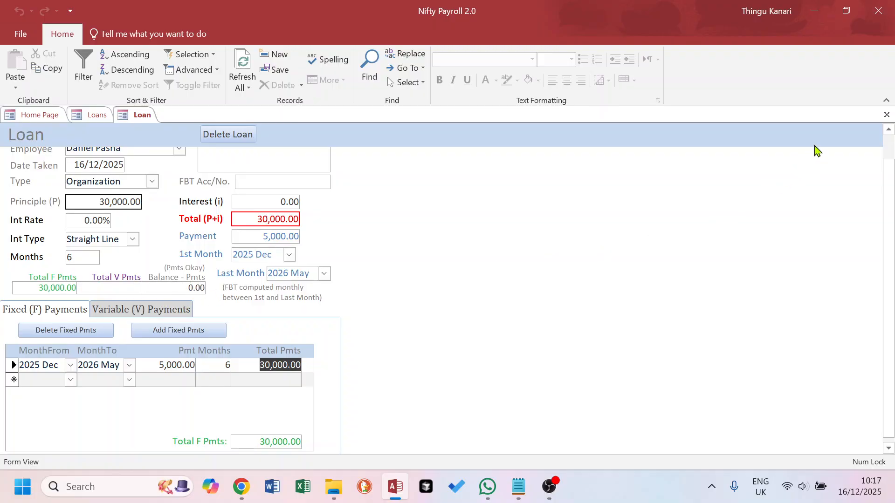
click(886, 115)
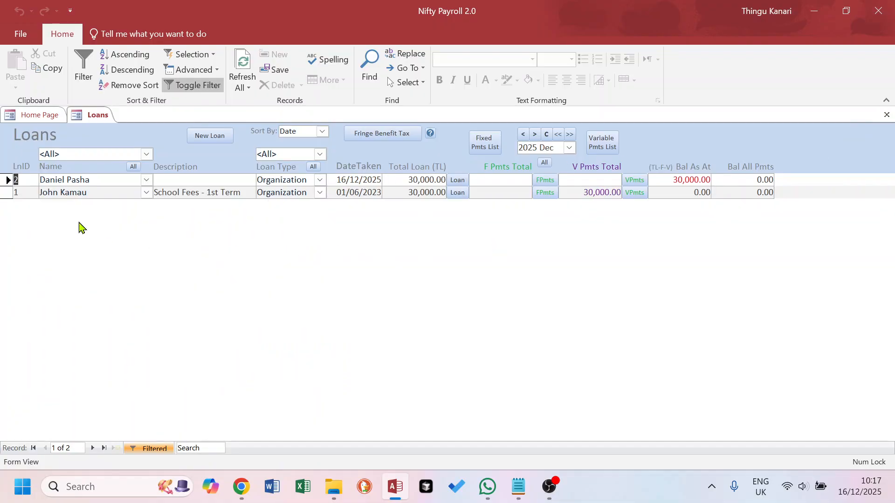
Describe Loan 2 as 'School fees - 1st term 2026', then refresh and close the Loans list
click(457, 180)
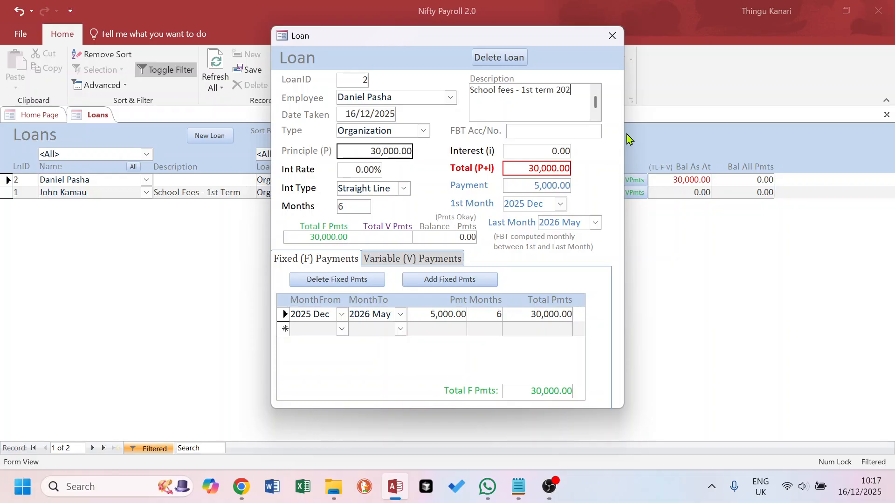
click(612, 35)
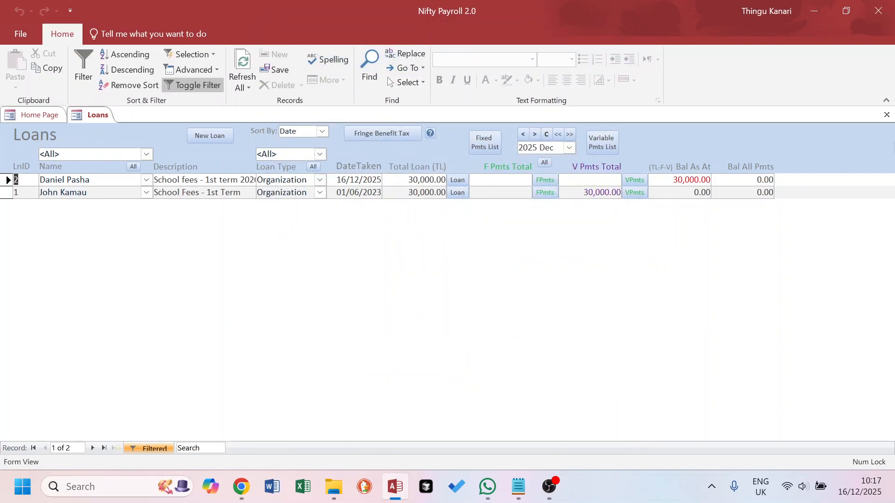
click(886, 115)
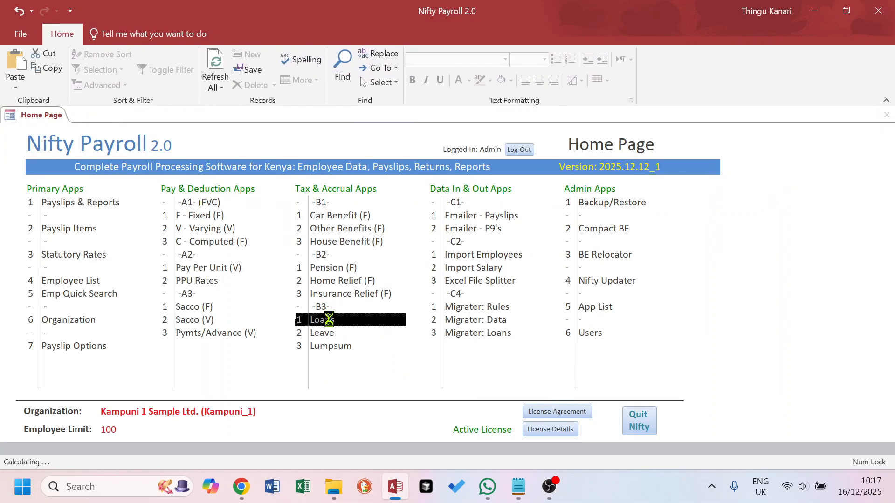
click(327, 319)
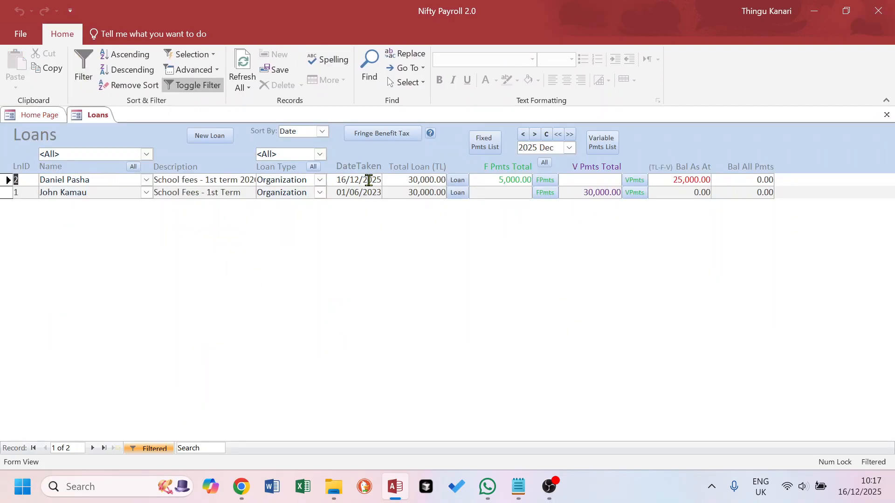
click(457, 181)
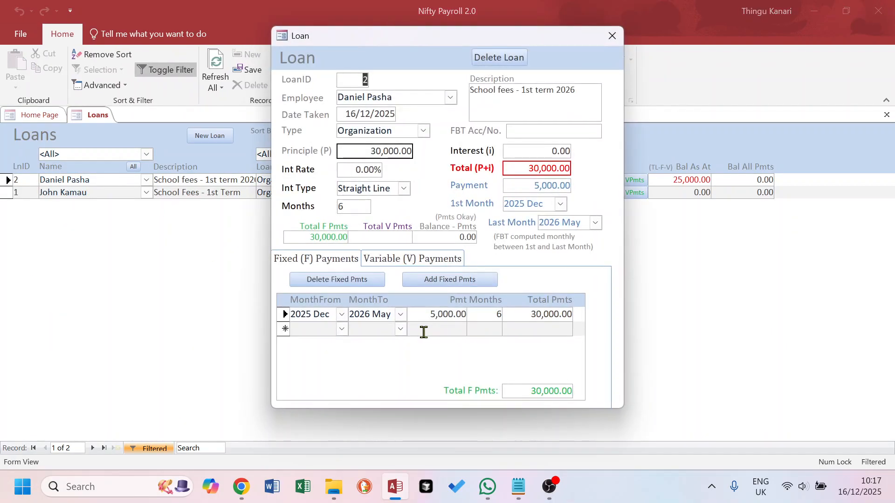
click(612, 35)
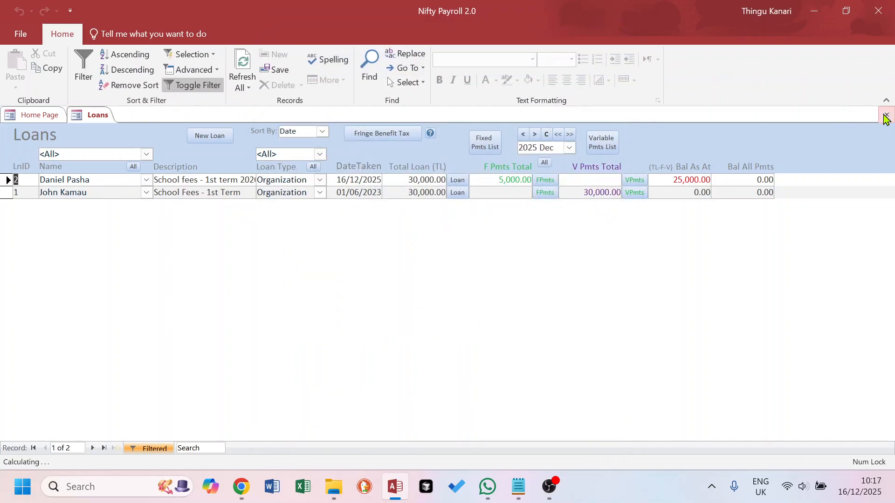
click(886, 115)
Open the fixed pay and deductions, filtered to the borrowing employee
click(196, 216)
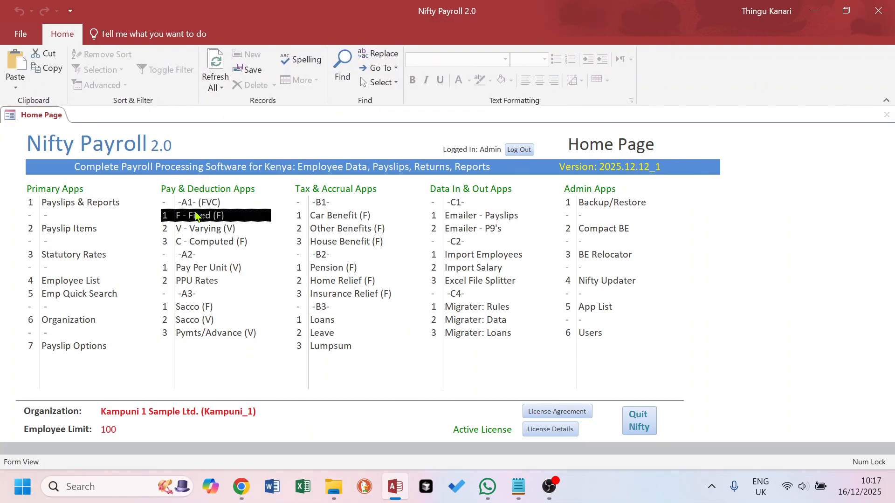
double_click(193, 217)
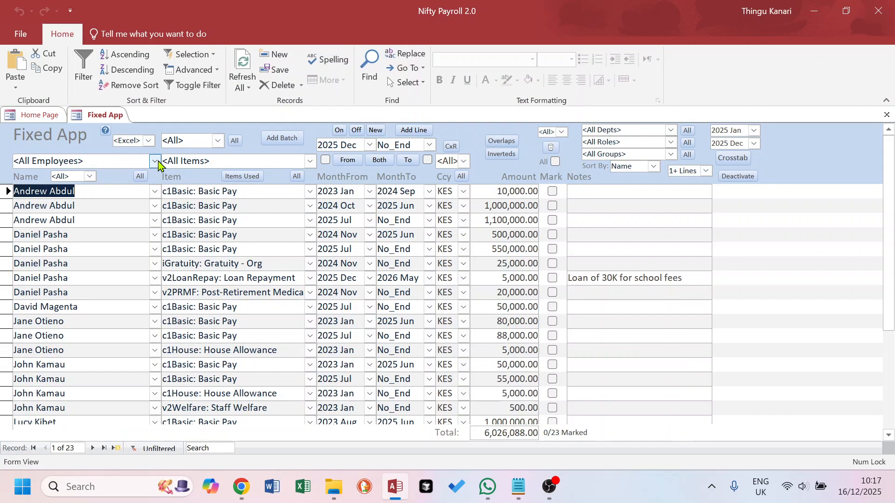
click(154, 161)
click(62, 207)
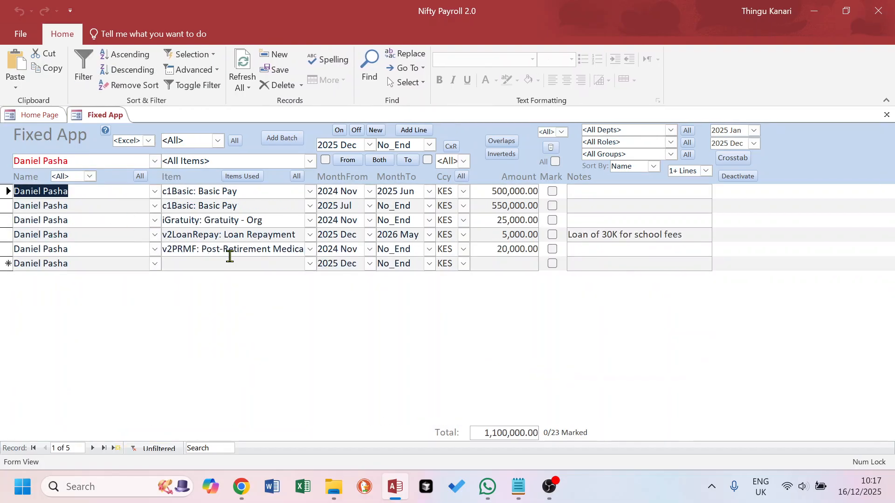
Delete the 5,000.00 Loan Repayment line, confirming both warnings, and close the form
click(552, 235)
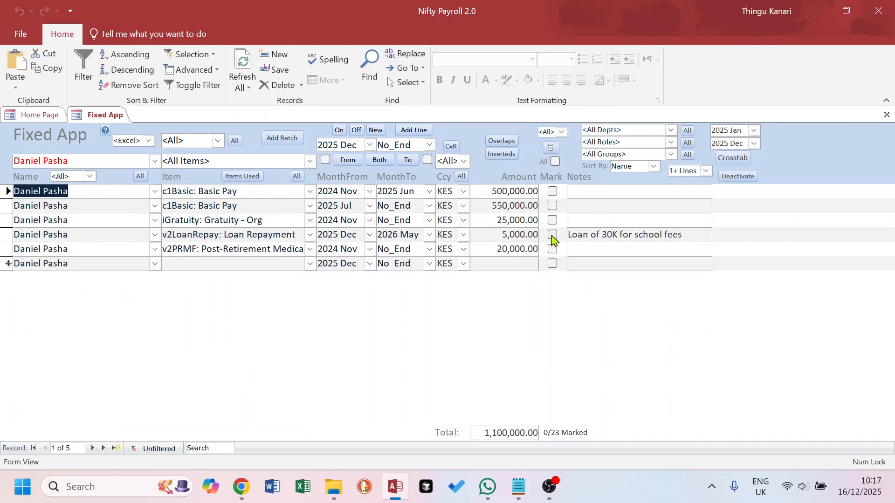
click(550, 147)
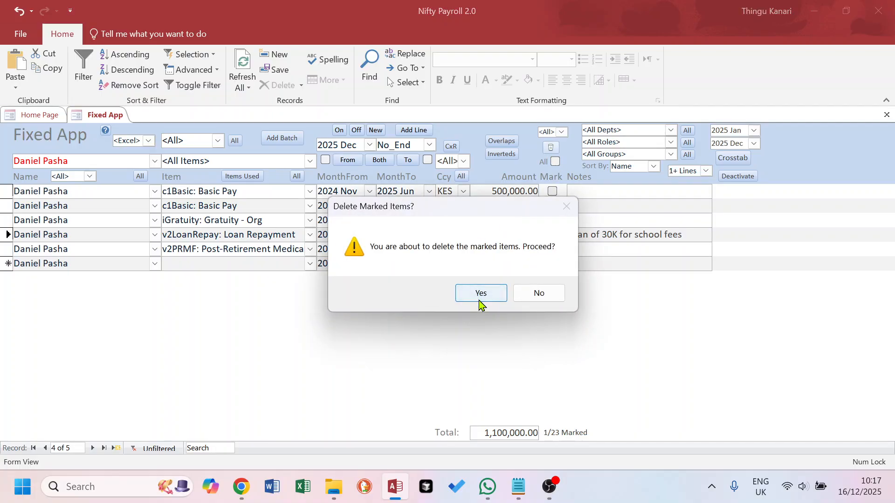
click(480, 295)
click(494, 293)
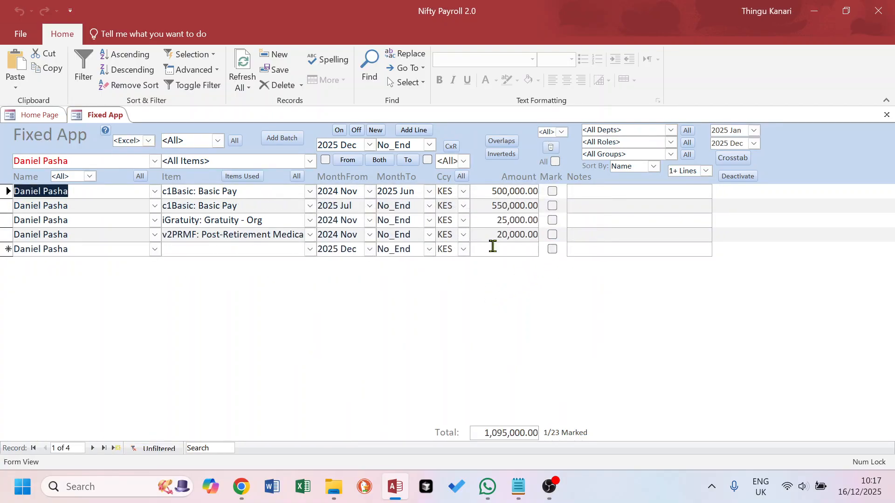
click(887, 115)
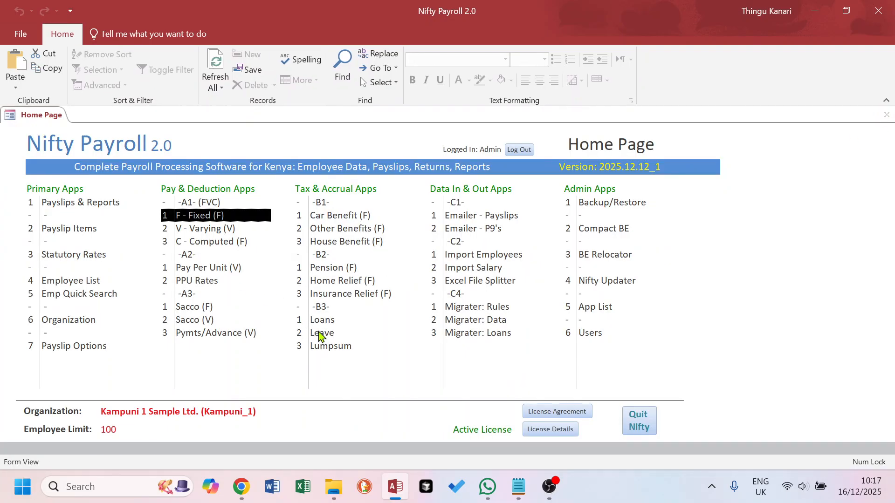
Reopen Loans and inspect Loan 2's fixed payments of 5,000.00 over six months
click(325, 324)
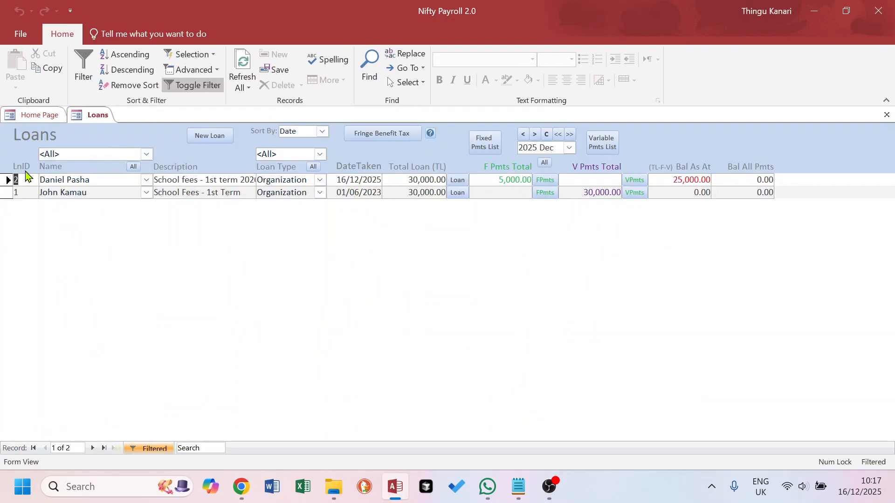
double_click(16, 178)
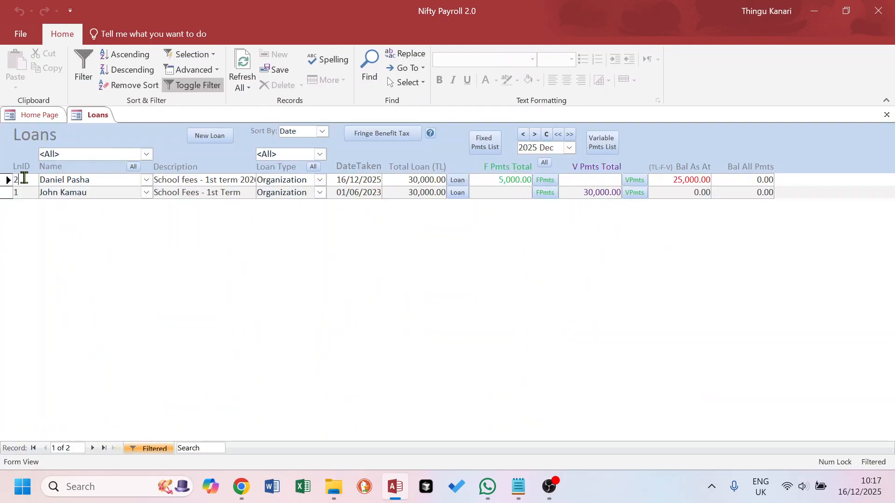
click(457, 180)
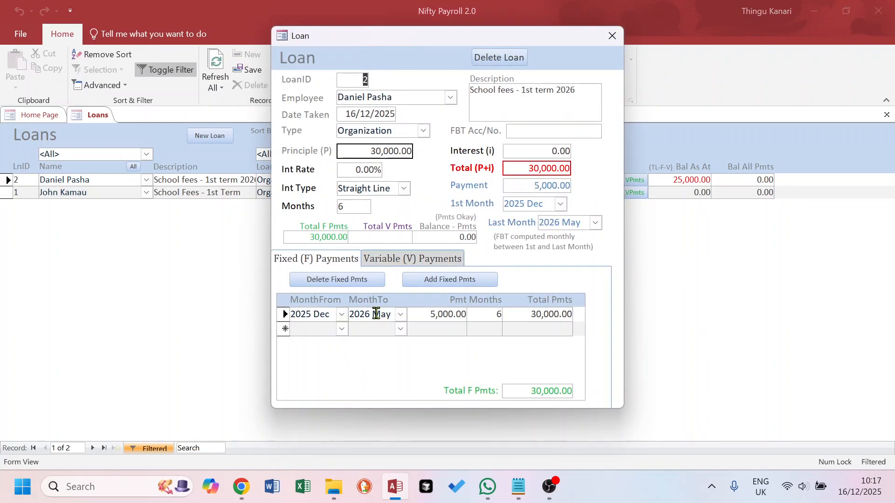
click(429, 313)
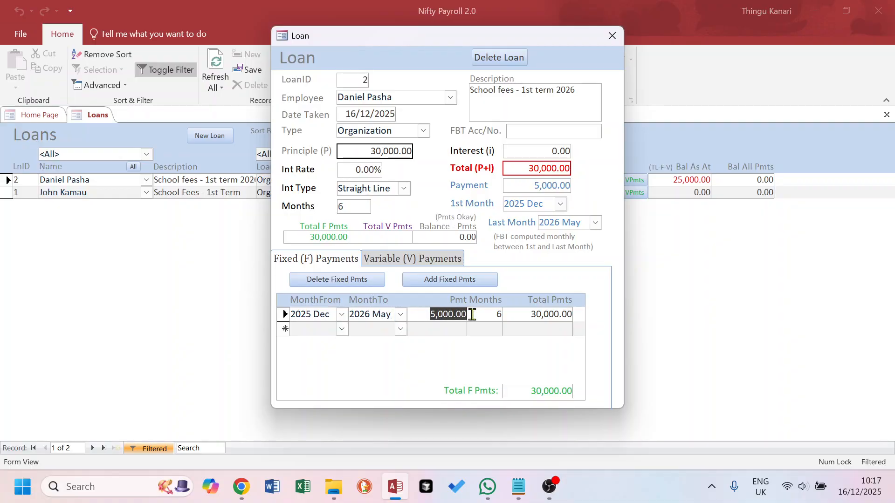
click(612, 36)
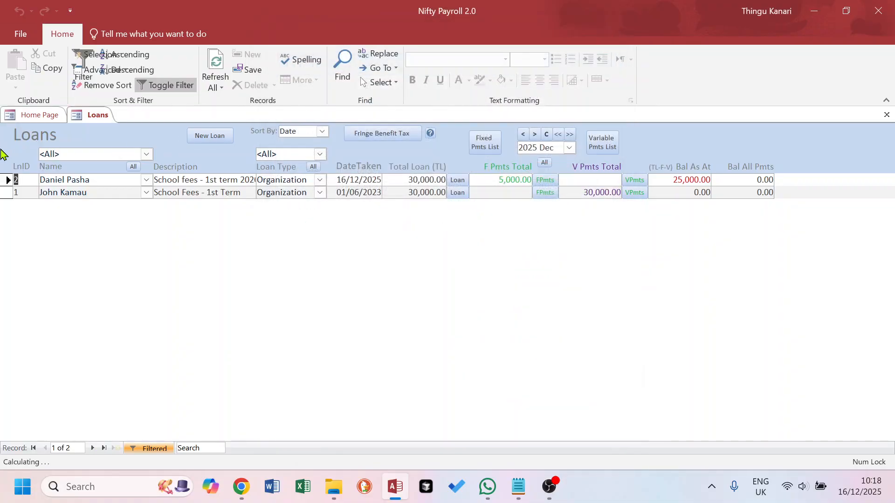
Process the 2025 Dec payslips from Payslips & Reports
click(35, 115)
double_click(80, 203)
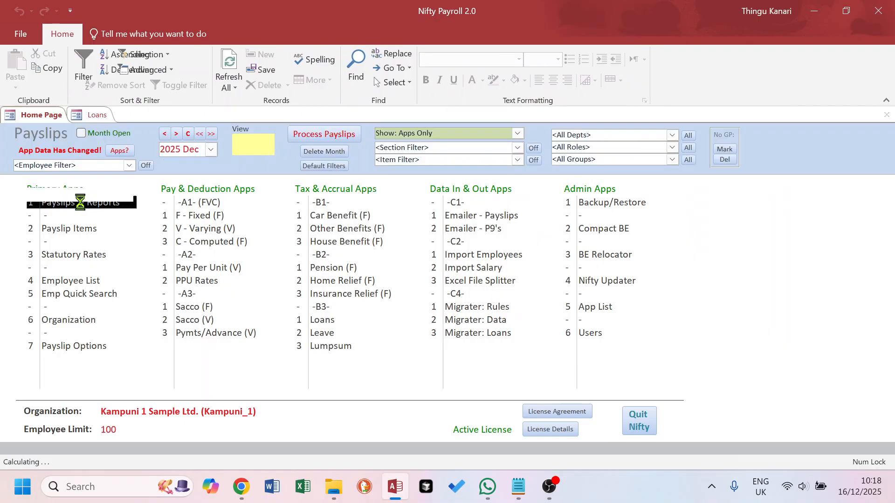
click(331, 135)
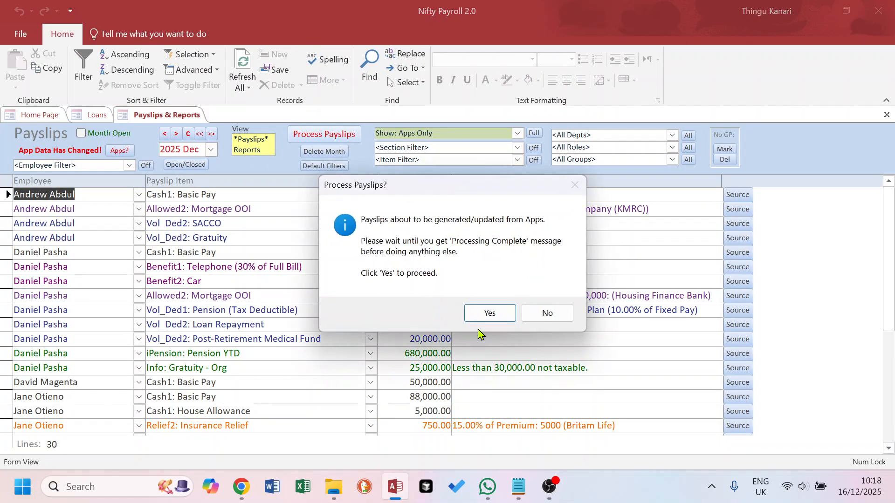
click(488, 311)
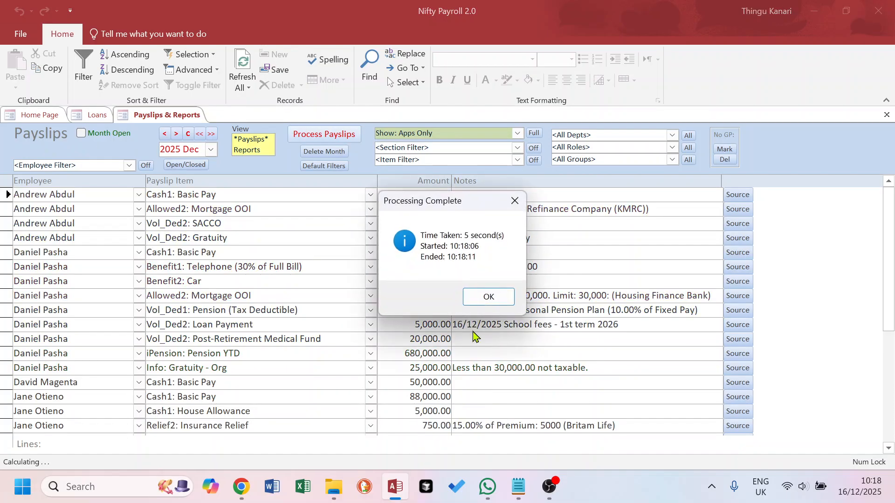
click(511, 297)
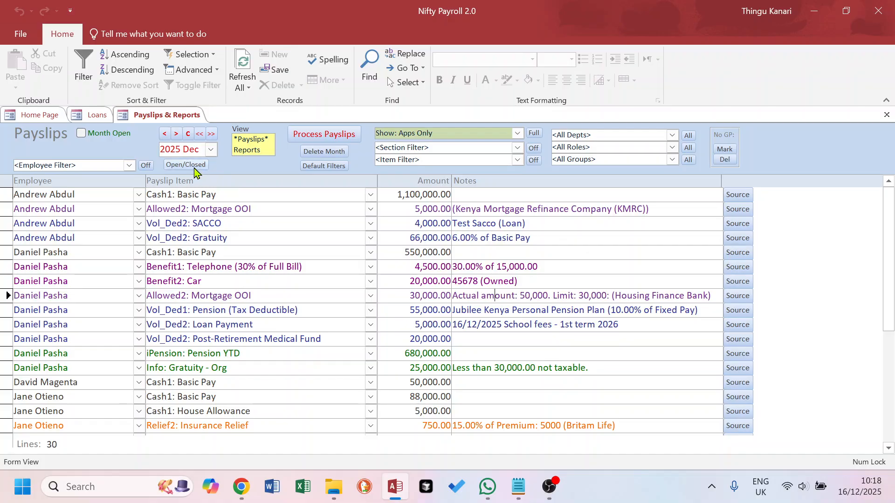
Preview the employee's Payslips (1pp) PDF, showing the 5,000.00 school fees loan deduction
click(129, 165)
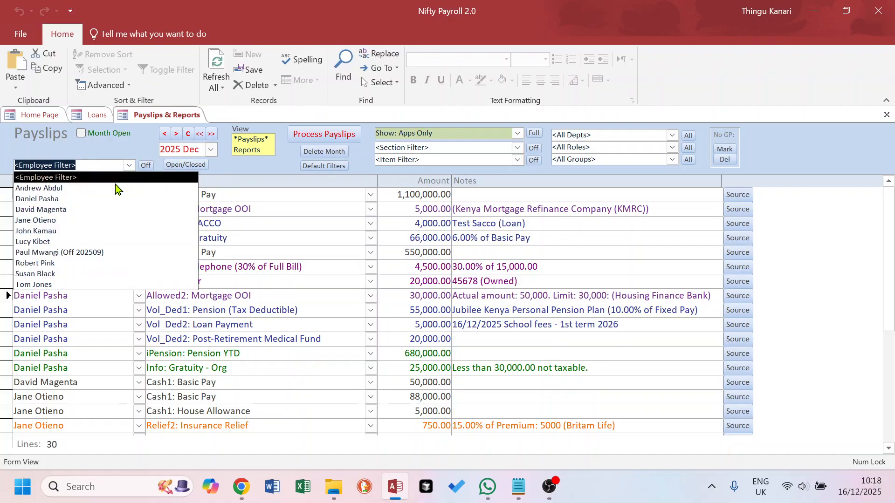
click(89, 198)
click(249, 150)
click(70, 204)
click(455, 332)
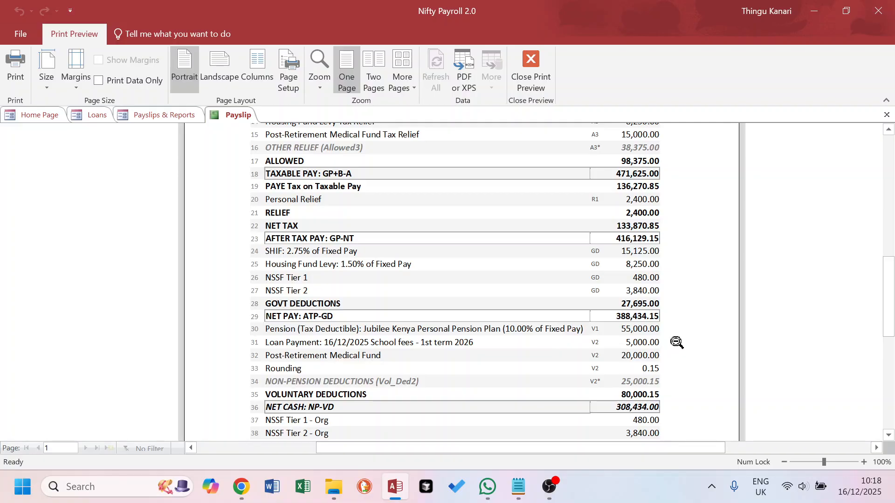
click(887, 114)
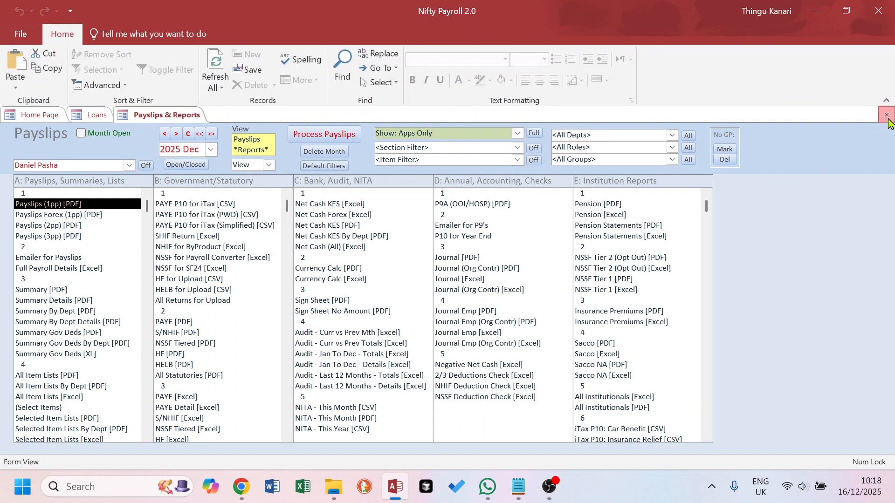
Replace Loan 2's fixed payments with six monthly variable payments of 5,000
click(886, 114)
click(93, 115)
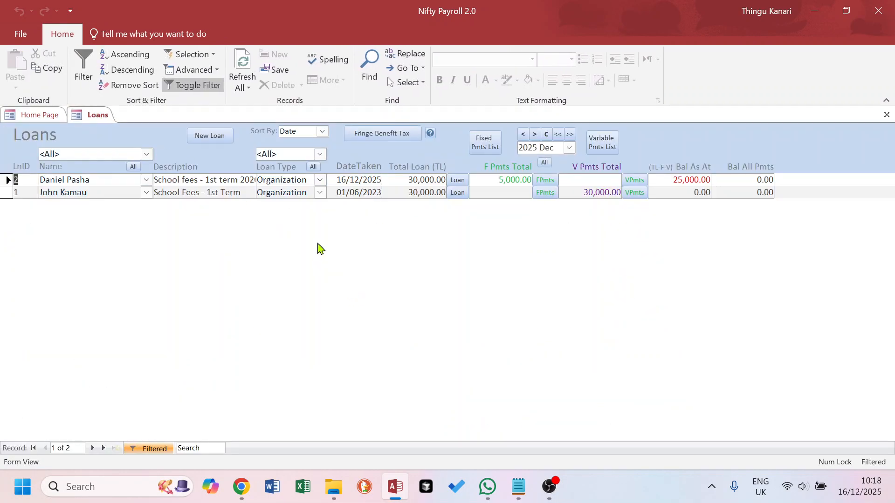
click(455, 183)
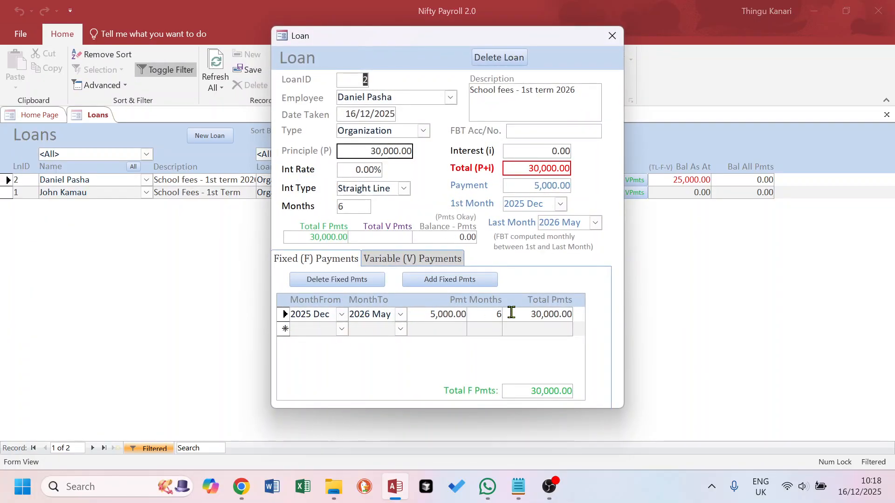
click(340, 280)
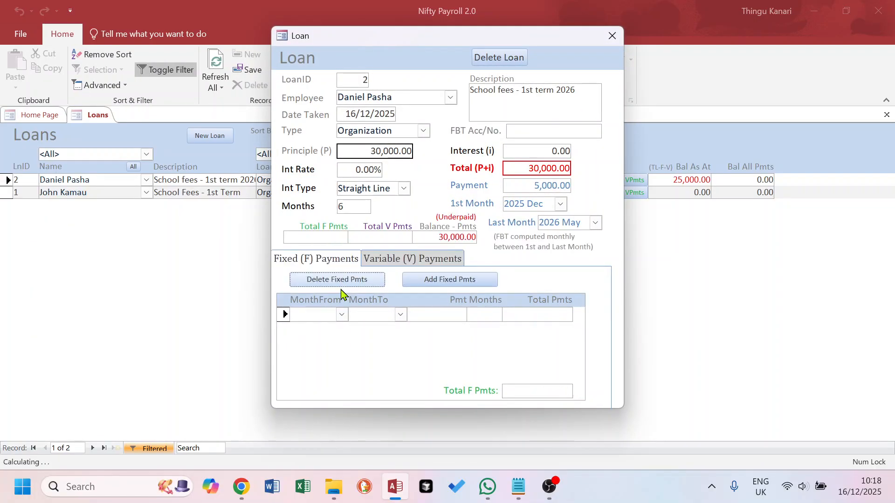
click(415, 259)
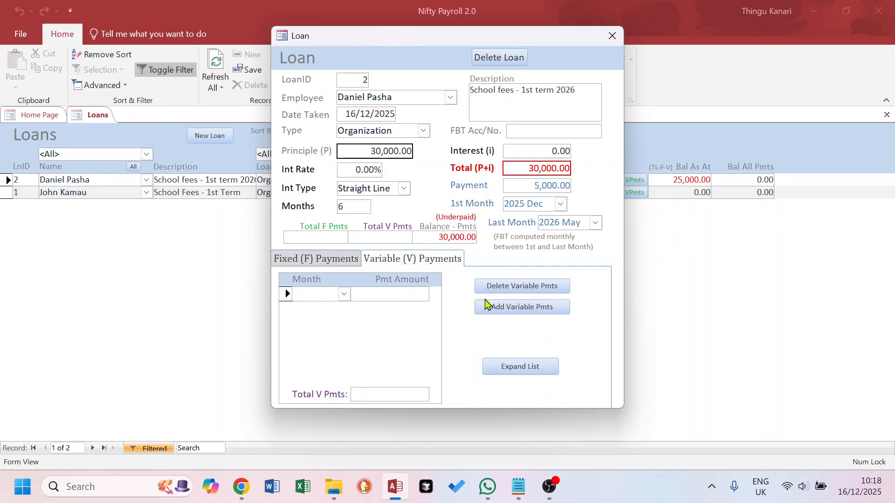
click(529, 312)
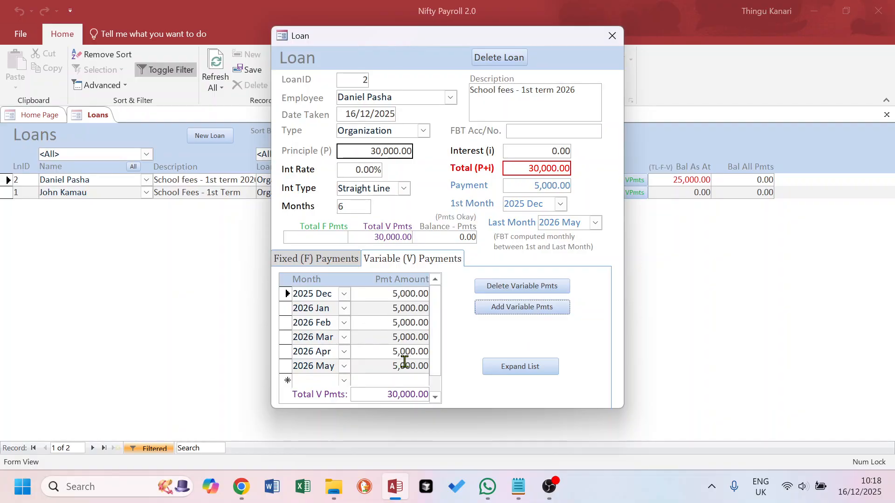
Cut the 2026 Jan variable payment to 2,000, bringing the total to 27,000.00
click(438, 370)
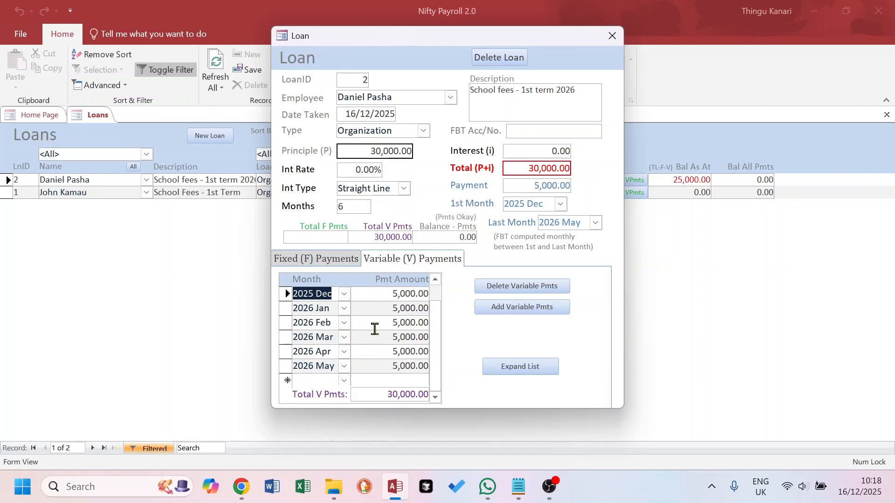
click(387, 310)
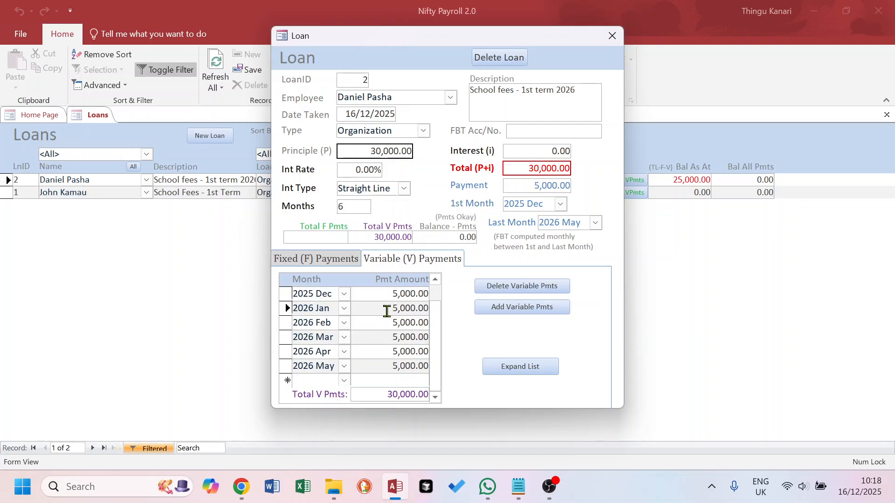
drag(399, 311, 394, 311)
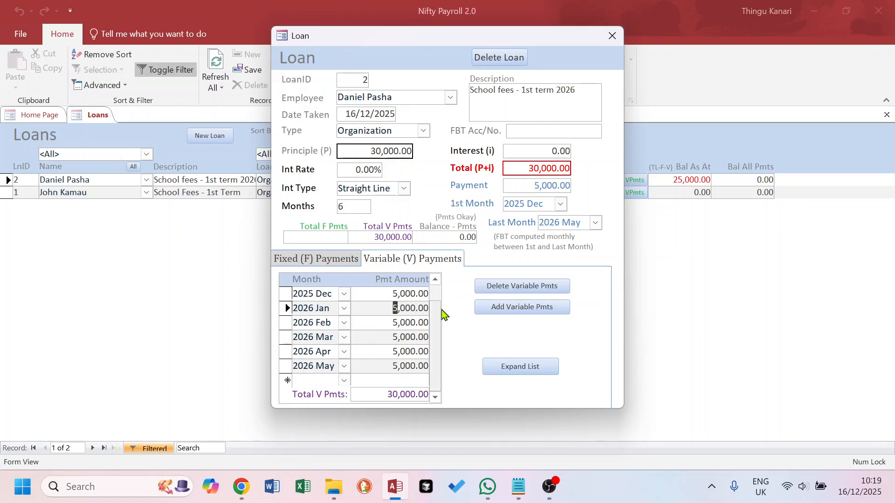
text(2)
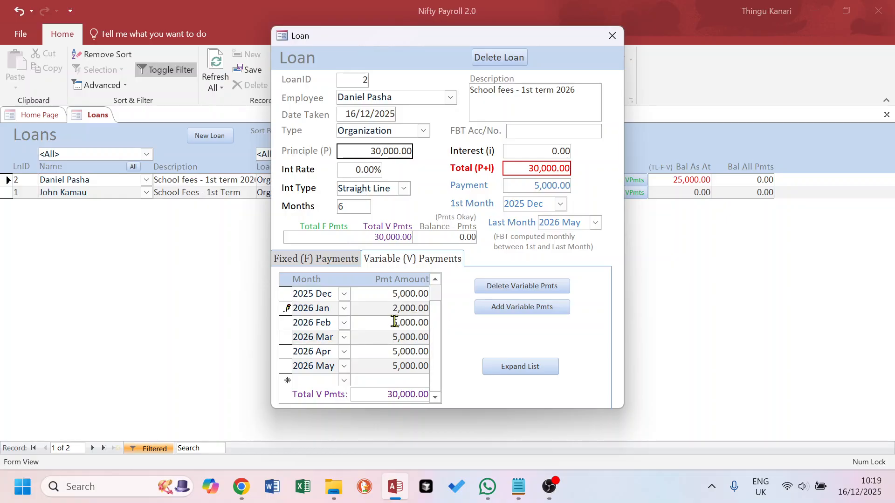
key(Return)
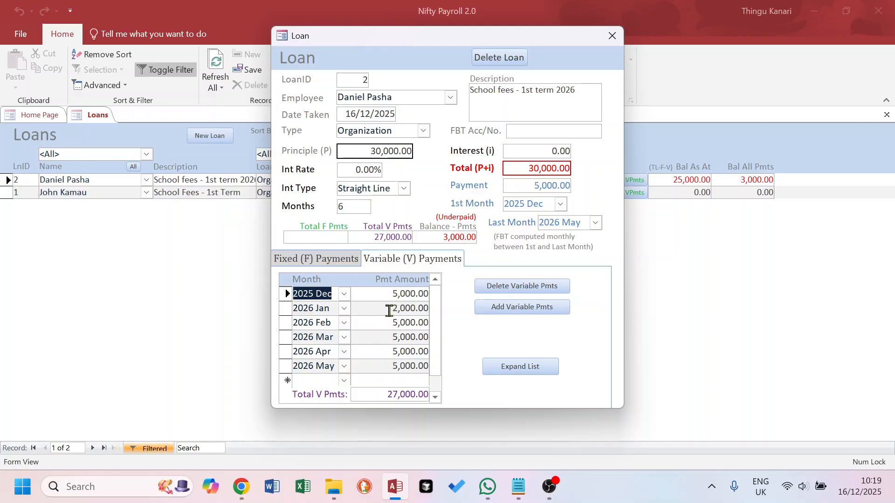
click(384, 311)
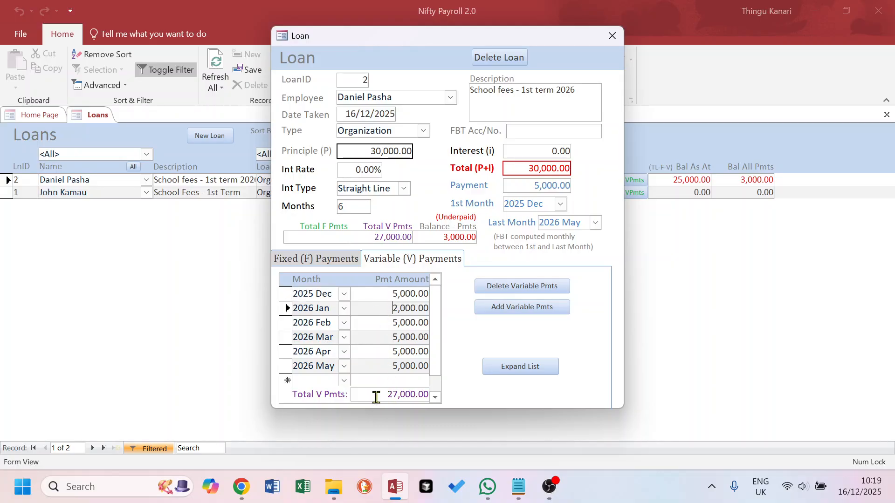
drag(376, 397, 428, 395)
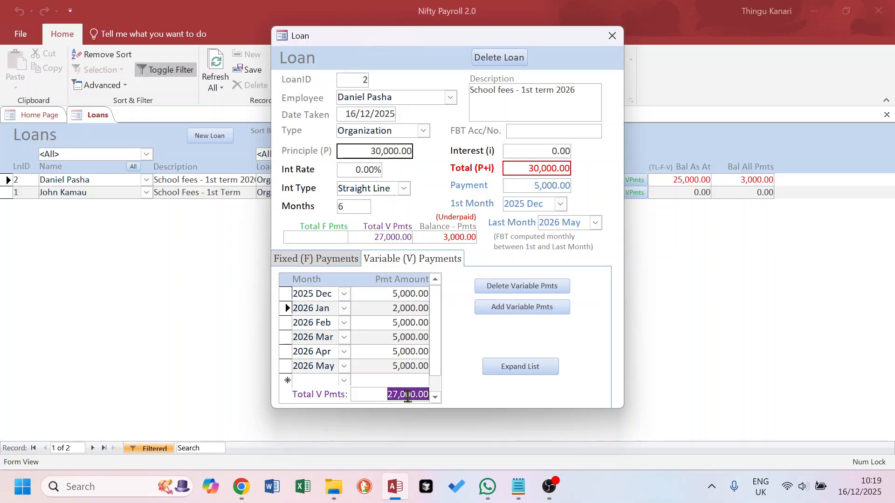
drag(368, 237, 477, 237)
click(318, 380)
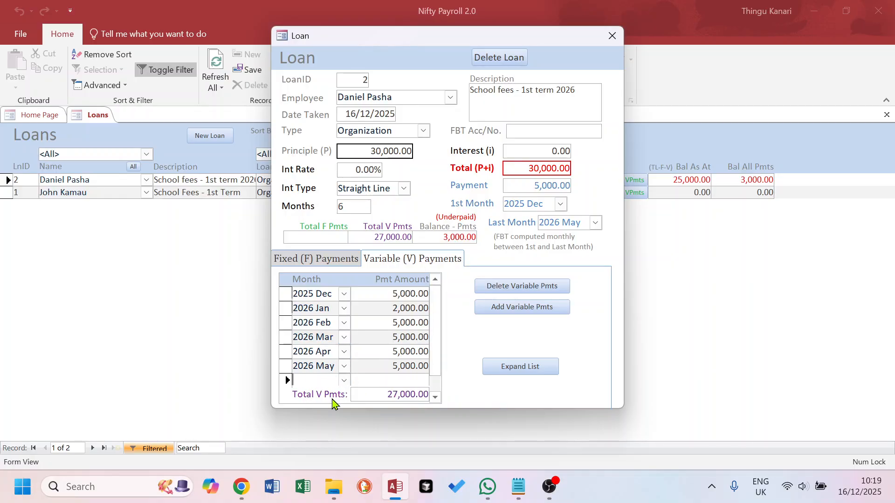
Add a 3,000 variable payment for 2026 Jun, totalling 30,000.00, and close the loan form
text(2026 jun)
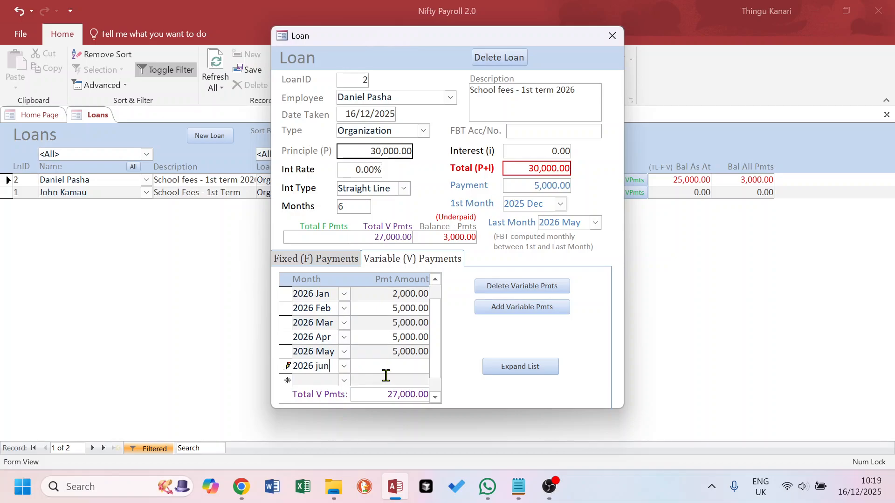
key(Tab)
click(386, 356)
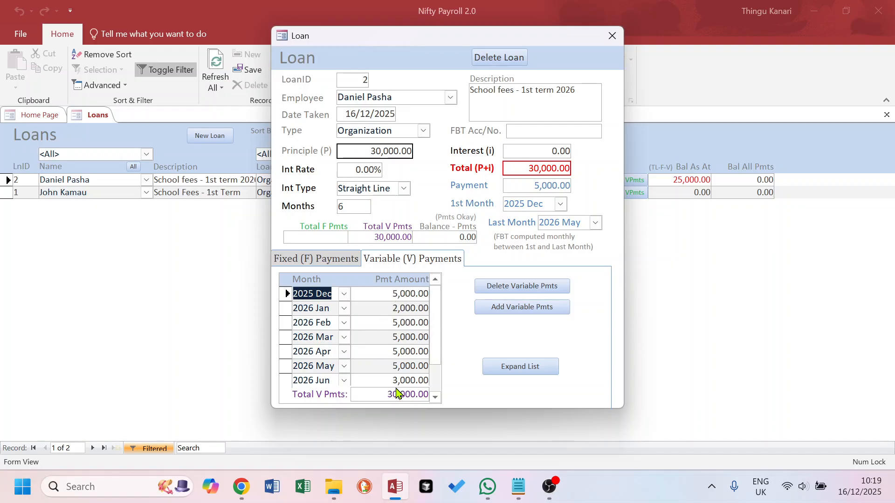
click(385, 323)
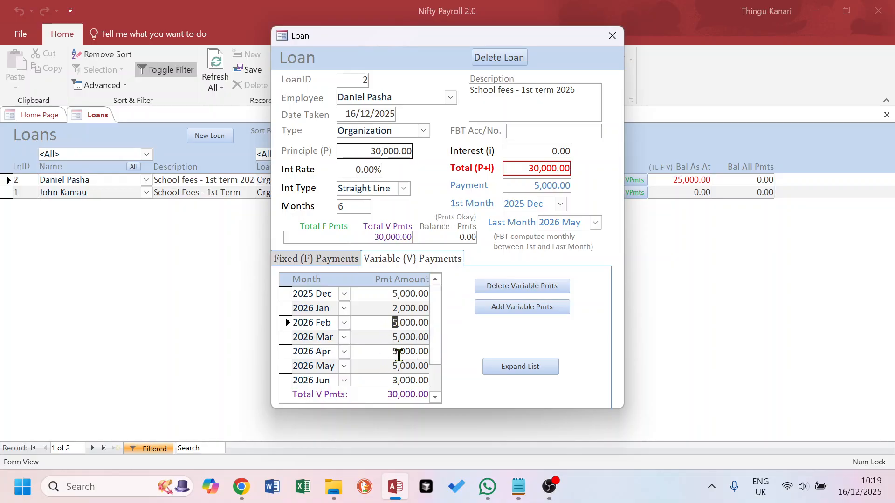
click(612, 35)
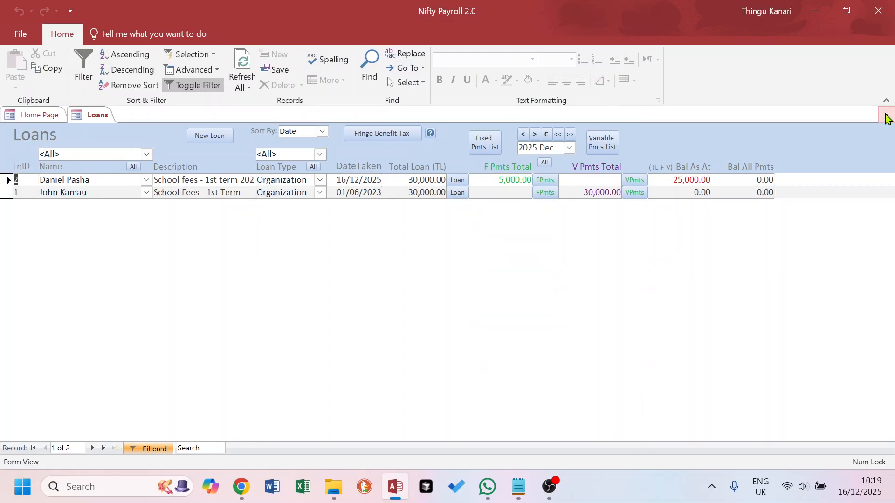
Close Loans and reprocess the 2025 Dec payslips
click(887, 116)
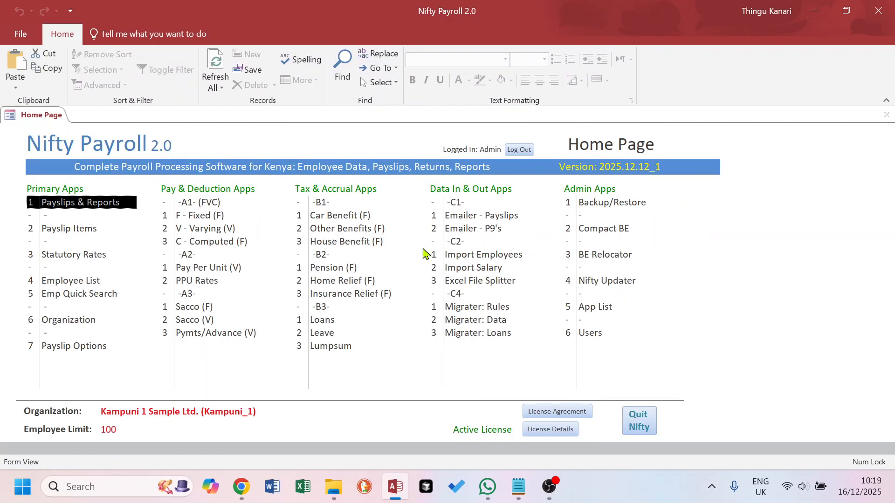
click(73, 204)
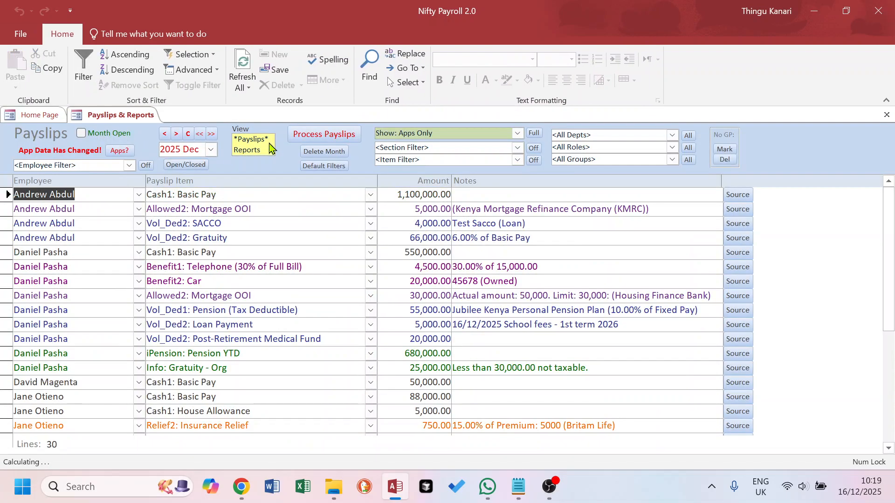
click(350, 136)
click(487, 313)
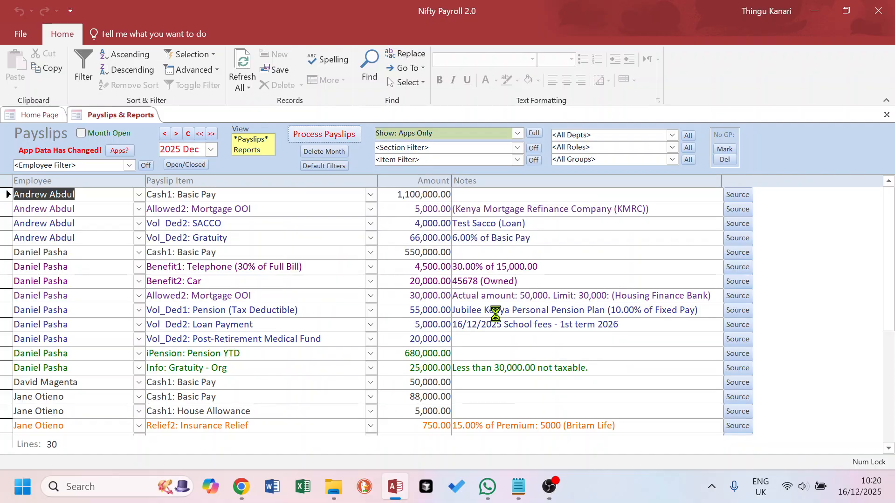
click(492, 297)
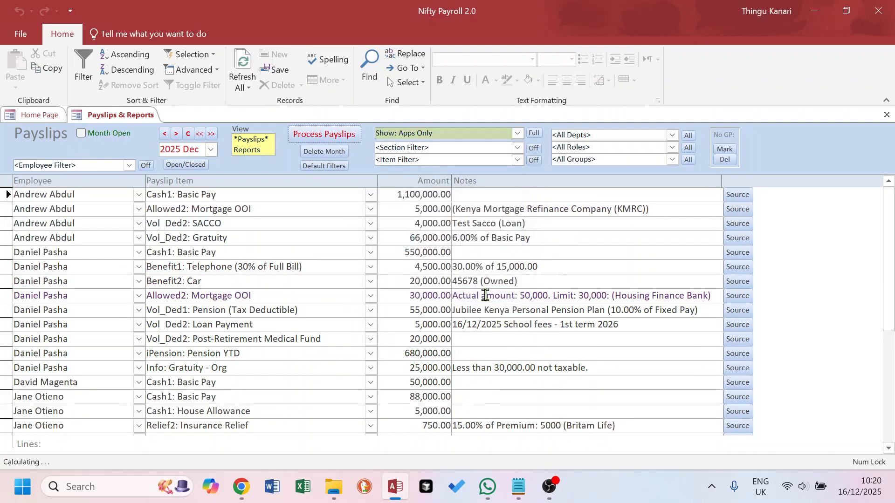
Filter to the borrowing employee and open the Payslips (1pp) PDF report
click(129, 165)
click(86, 195)
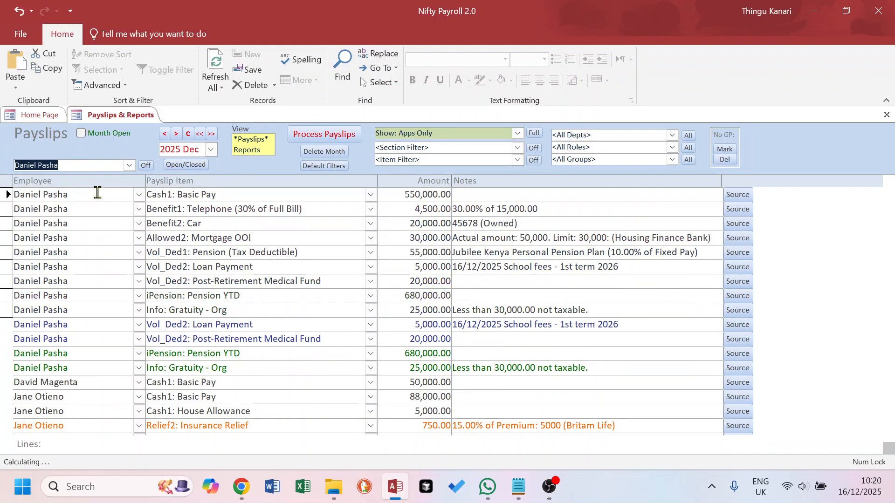
click(246, 150)
double_click(58, 201)
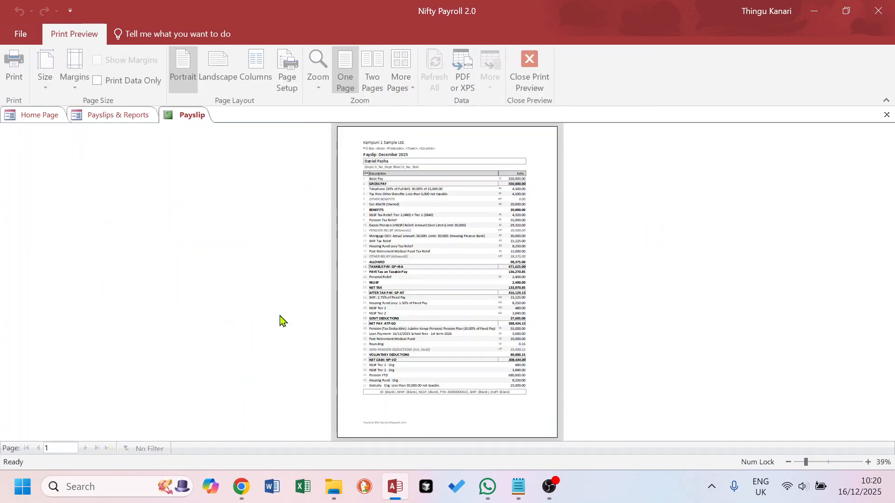
Zoom the payslip to check the 5,000.00 school-fees loan payment, then close it and go Home
click(445, 334)
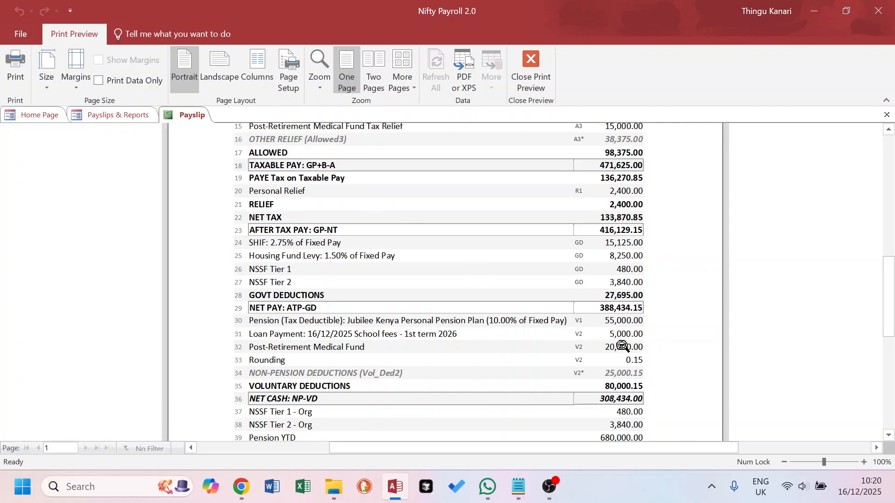
click(887, 115)
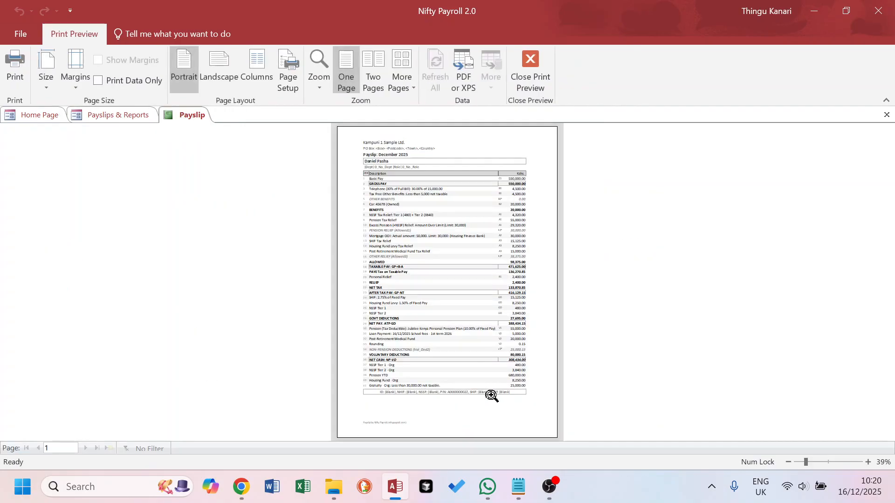
click(490, 393)
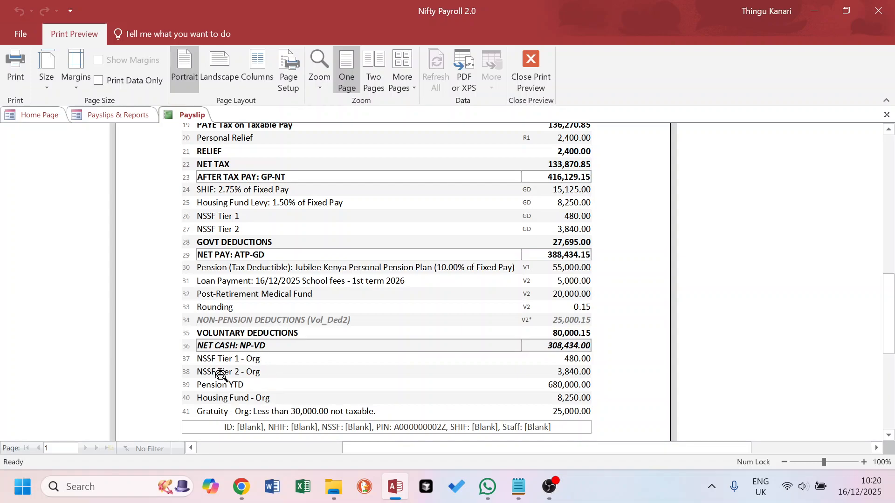
click(887, 116)
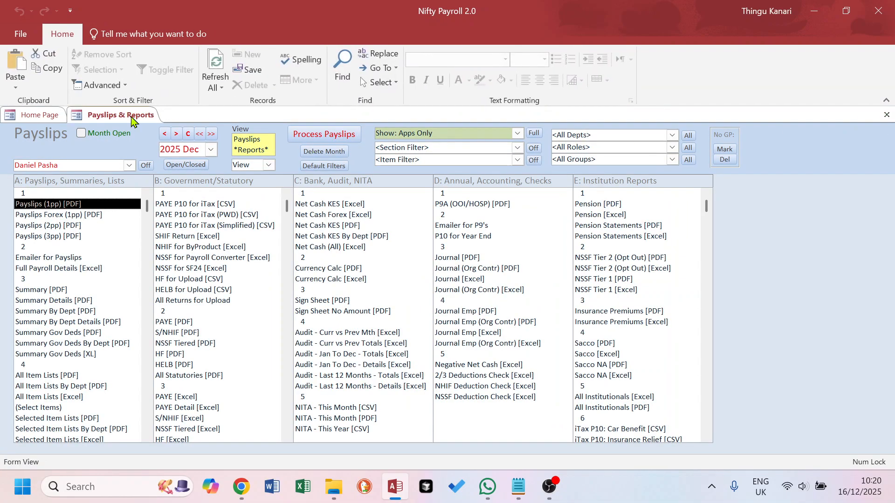
click(40, 115)
Activate Loan Balances in the payslip options' info section, then return to Payslips & Reports
double_click(76, 350)
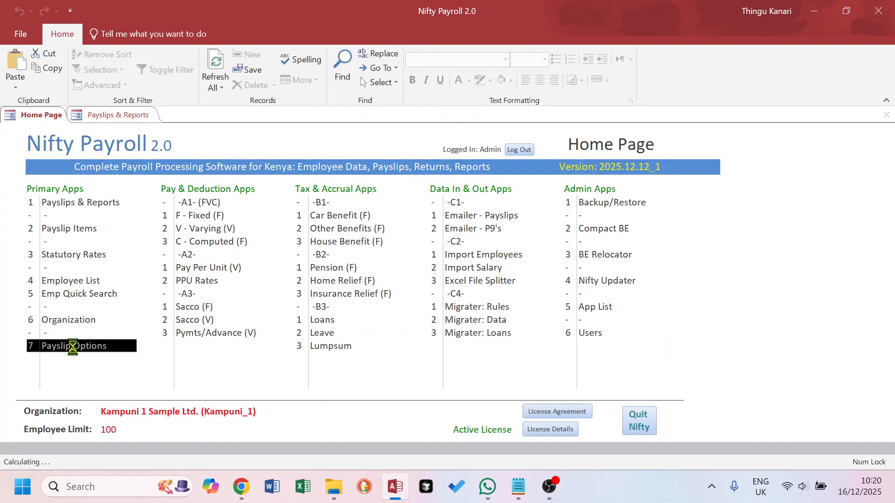
click(394, 84)
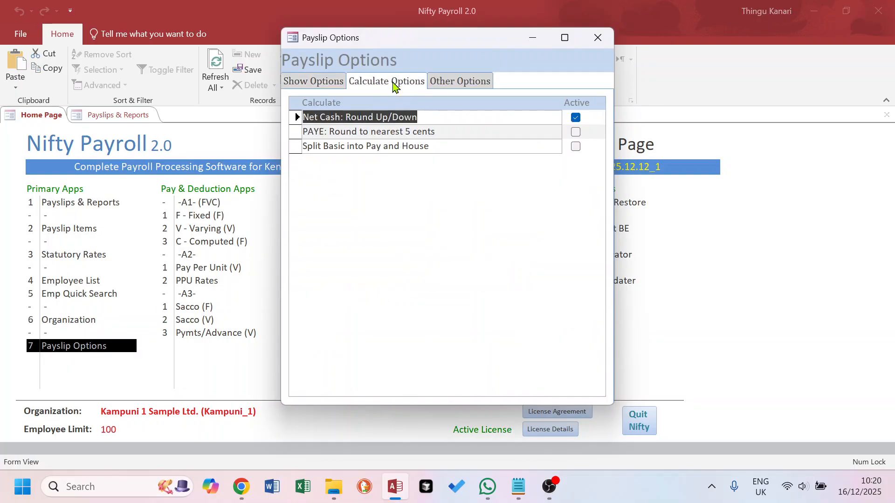
click(459, 82)
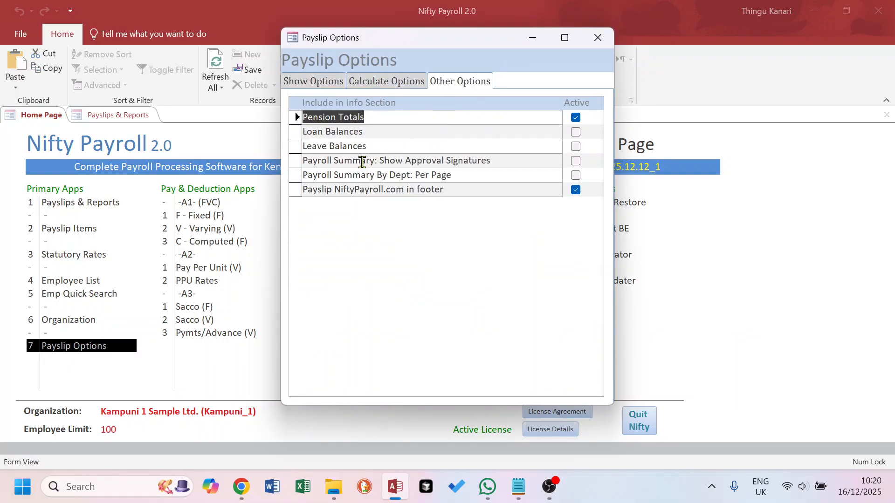
click(575, 133)
click(485, 148)
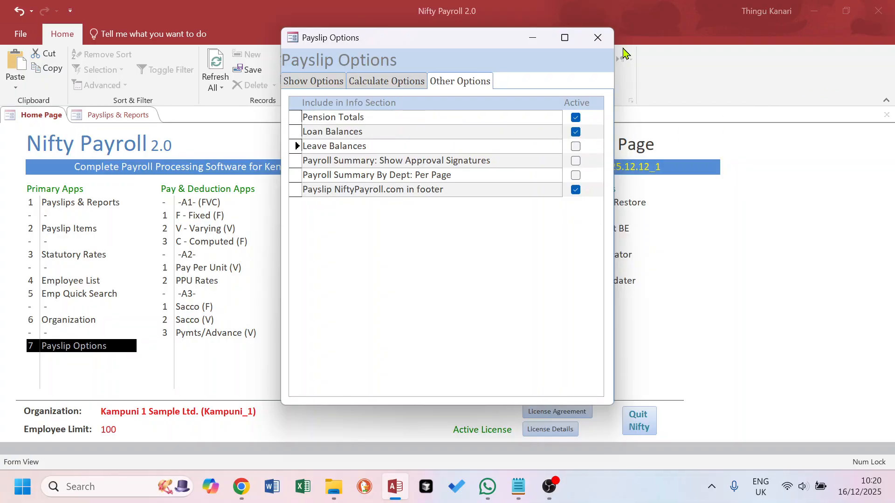
click(598, 37)
click(129, 118)
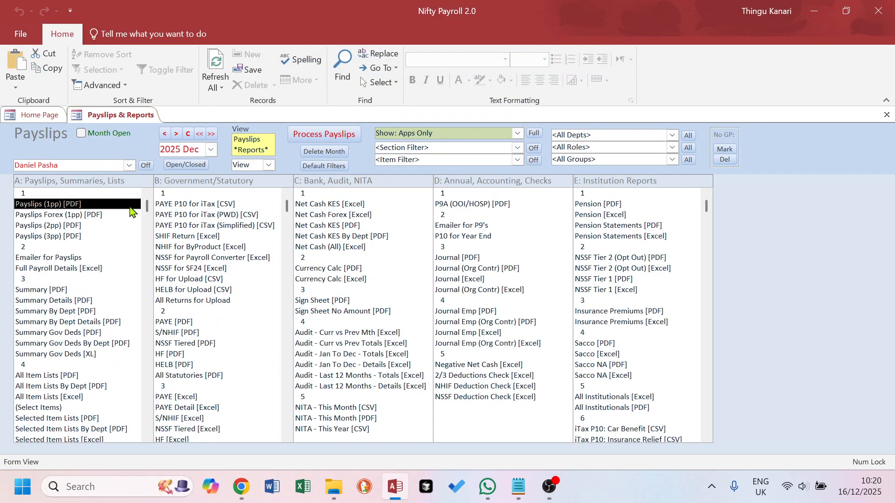
Reprocess the payslips and zoom the 1pp PDF to the 'Loan Balance: 25,000.00' line
click(326, 136)
click(490, 313)
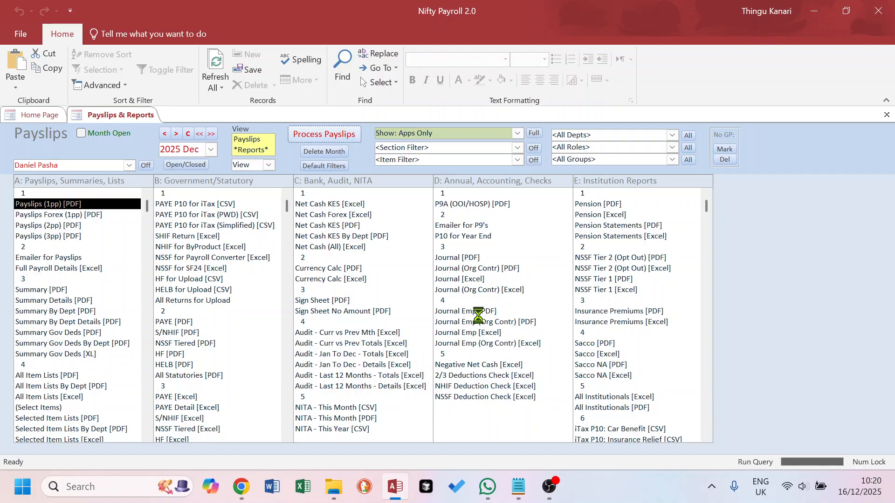
click(492, 300)
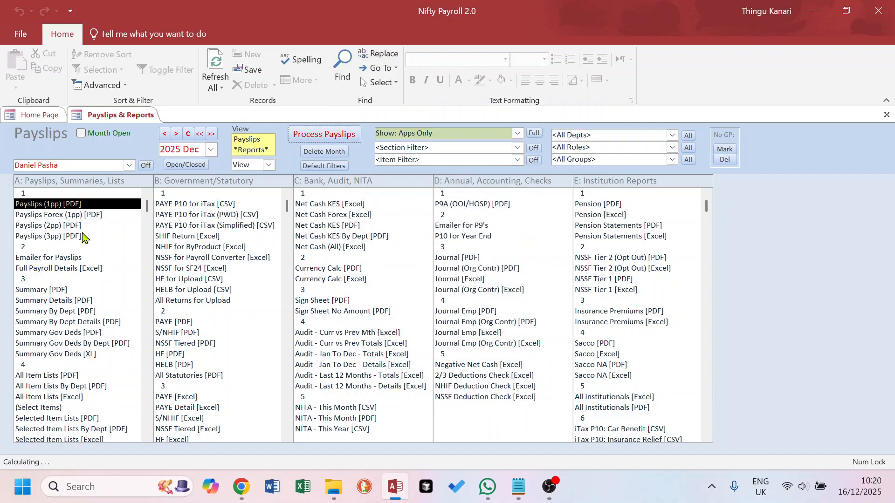
double_click(54, 206)
click(444, 372)
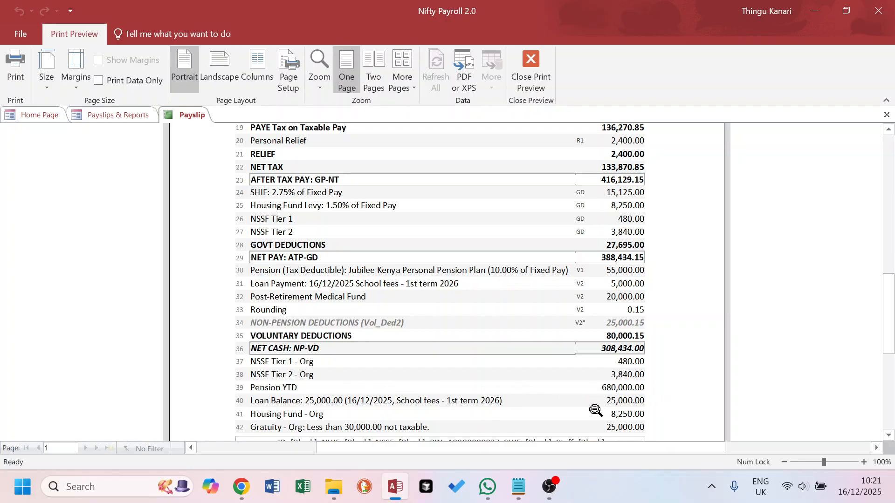
Close the payslip preview and Payslips & Reports, then open the Loans list from the Home Page
click(886, 115)
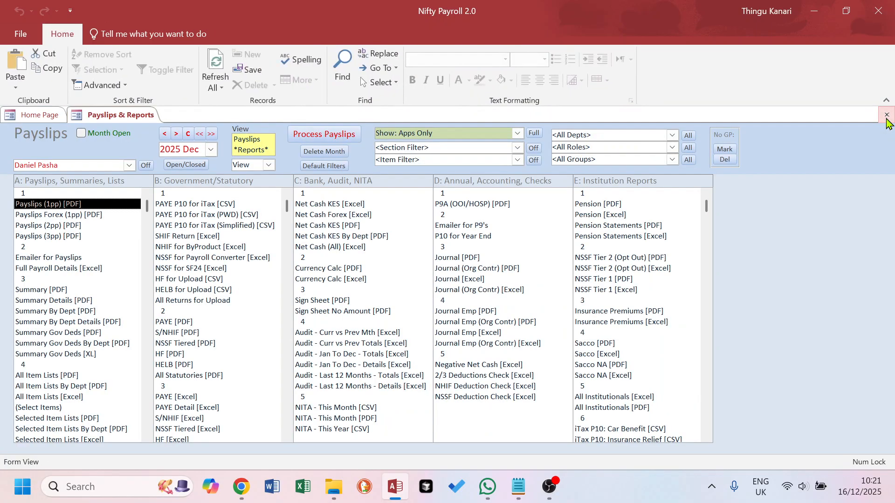
click(891, 115)
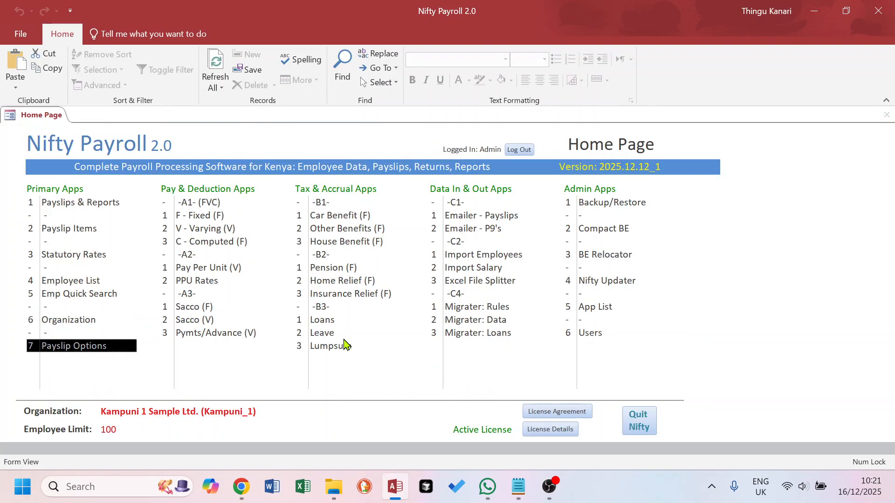
click(332, 322)
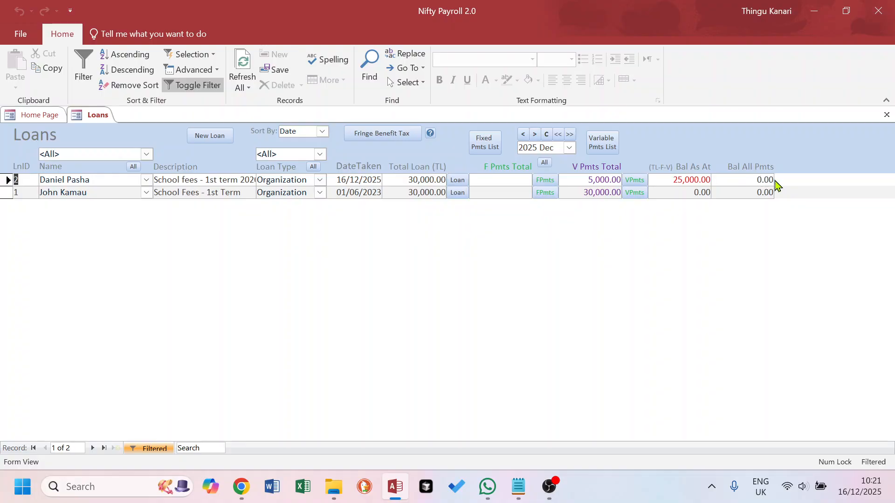
Change loan 2's 2026 Jun variable payment to 1,000.00 and check the 2,000.00 remaining balance
click(458, 183)
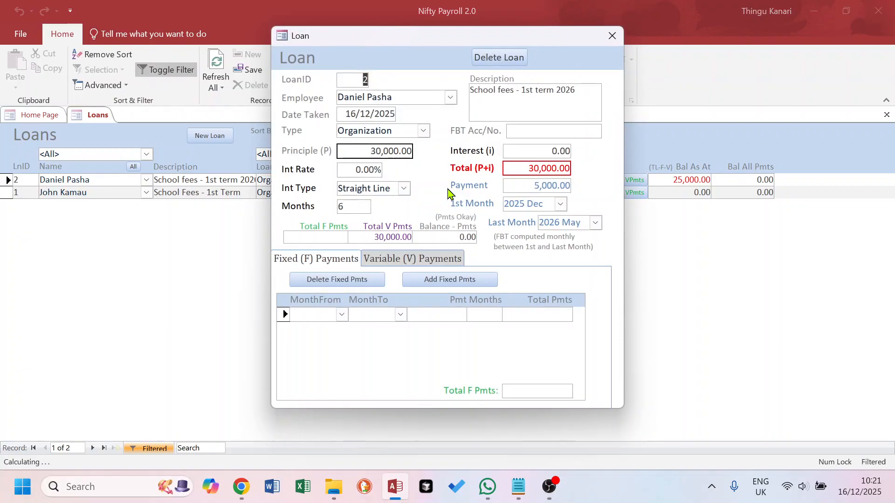
click(413, 258)
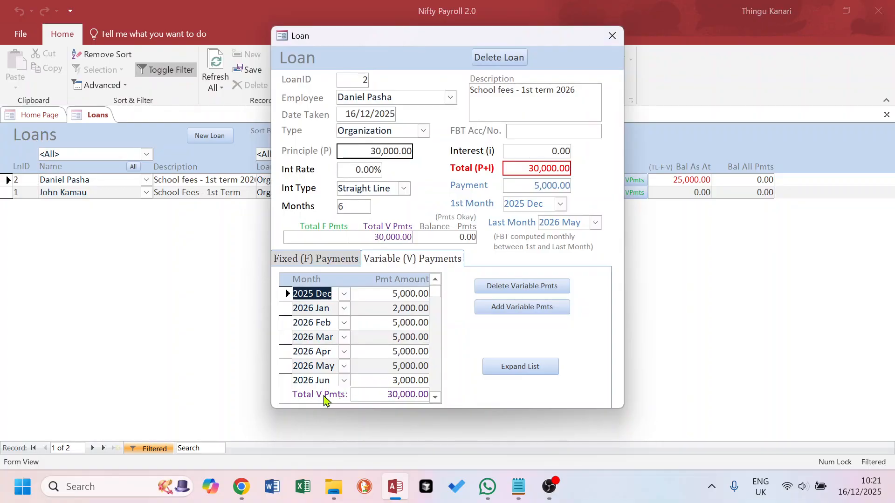
click(286, 381)
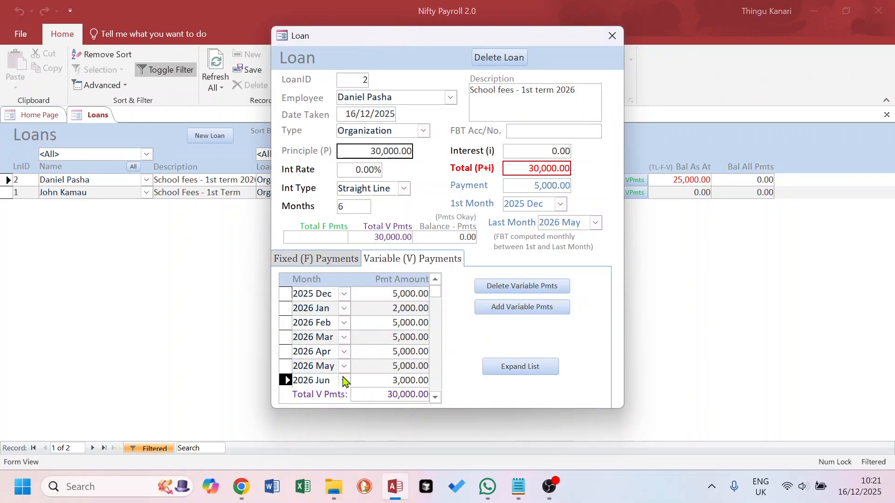
drag(390, 382, 398, 382)
text(1)
key(Return)
click(612, 35)
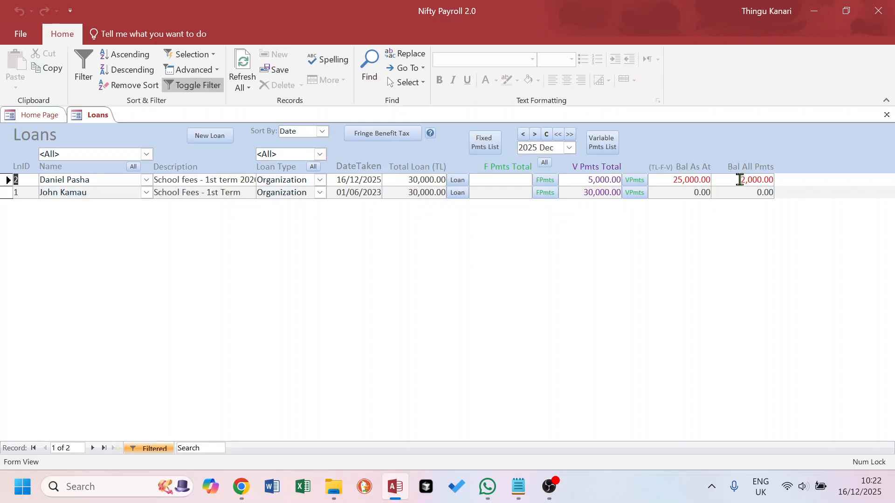
drag(748, 179, 770, 180)
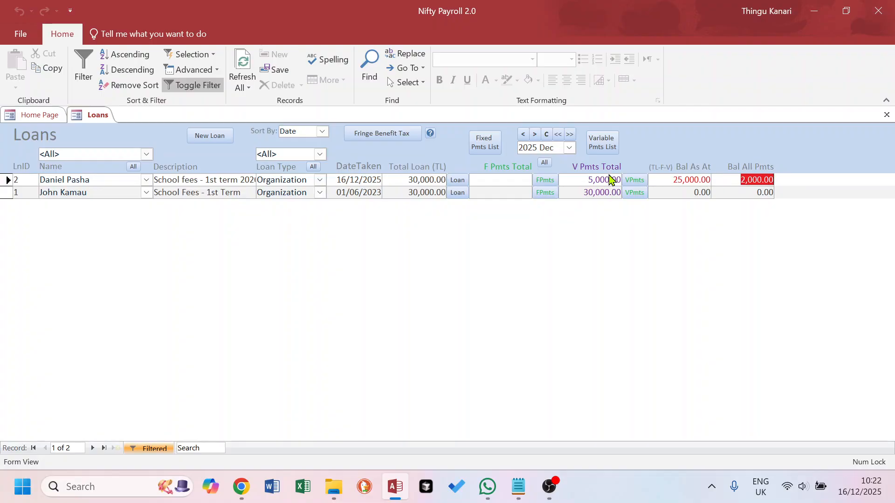
Set loan 2's 2026 Jun payment to 3,000.00 so the balance clears to 0.00
click(458, 180)
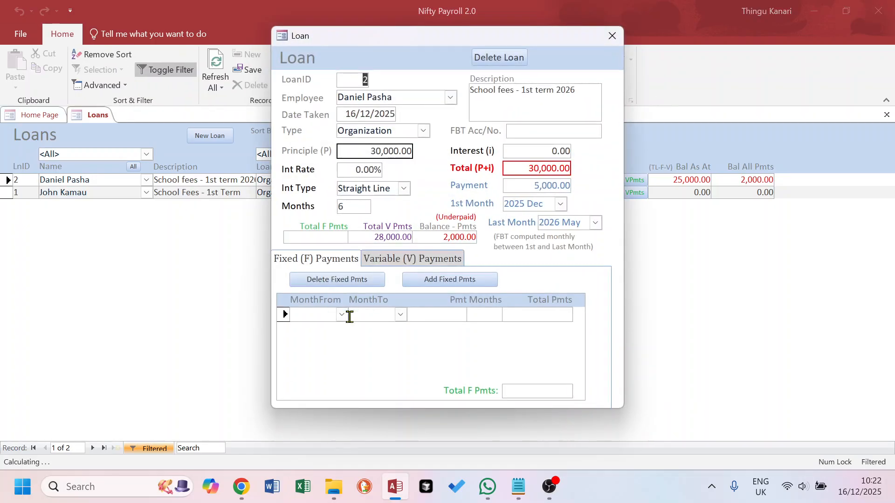
click(422, 260)
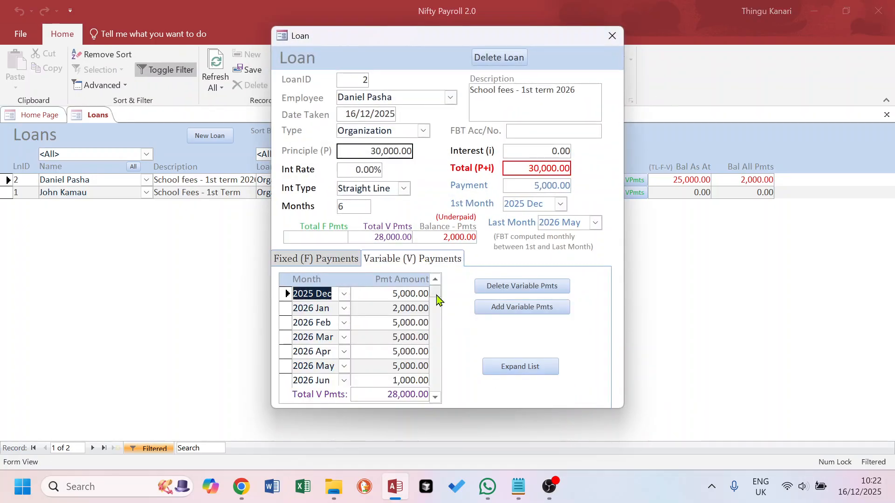
click(393, 380)
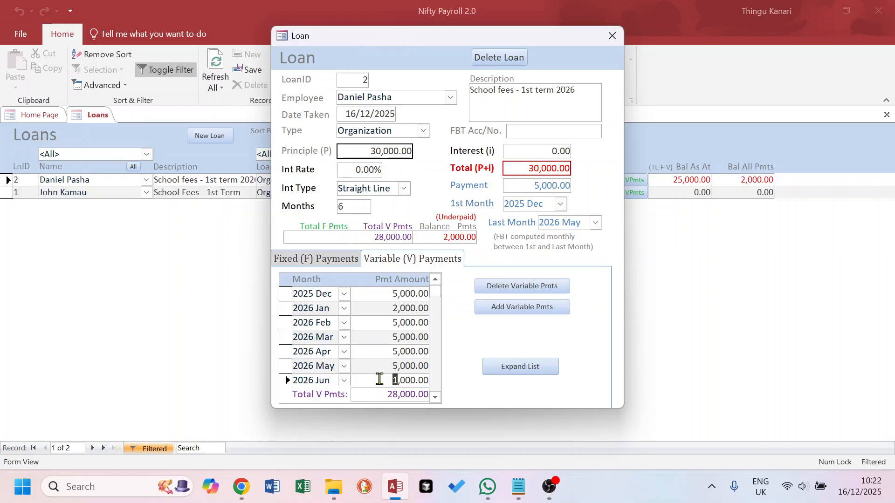
text(3)
key(Return)
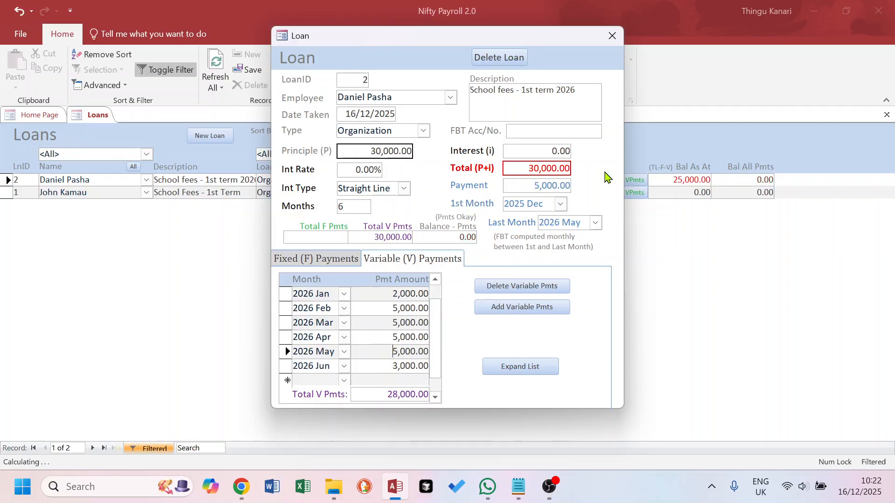
click(612, 37)
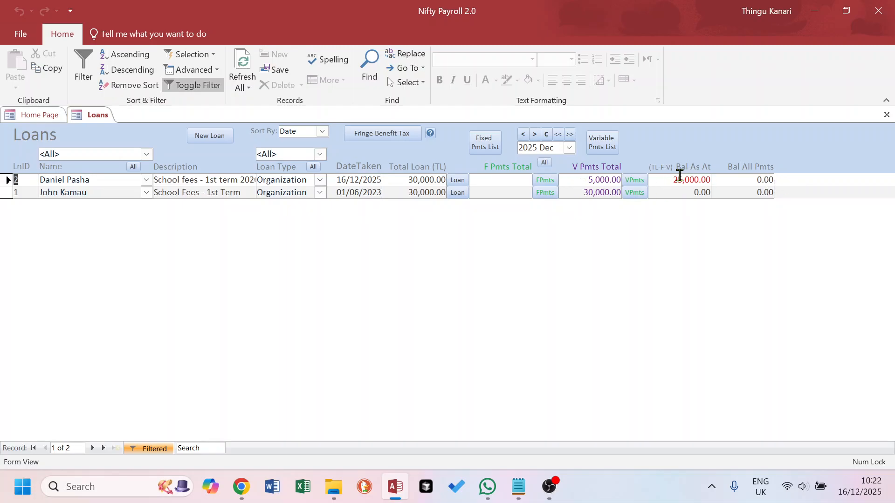
Advance the balance date from 2025 Dec to 2026 Jan, with the balance dropping from 25,000.00 to 23,000.00
drag(660, 181, 710, 181)
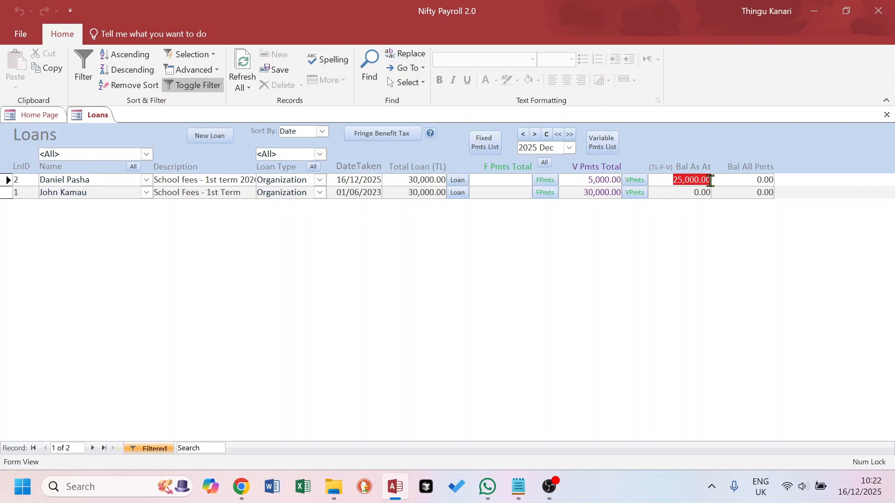
click(535, 136)
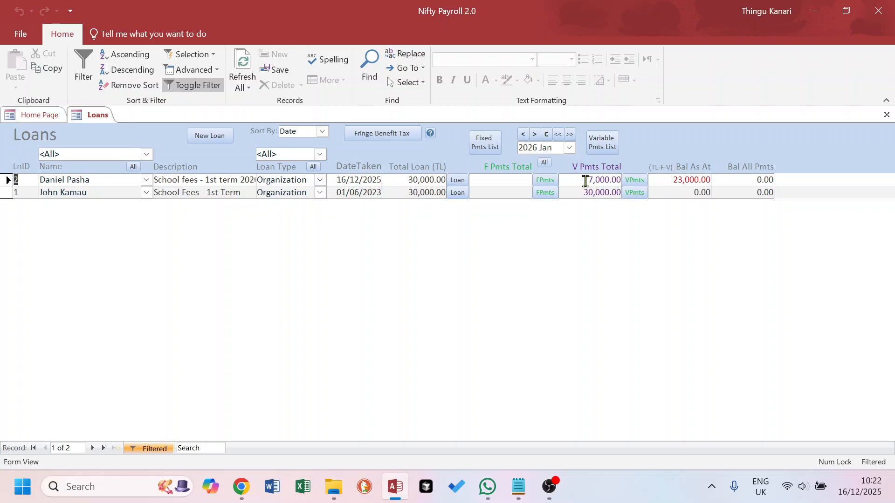
click(557, 147)
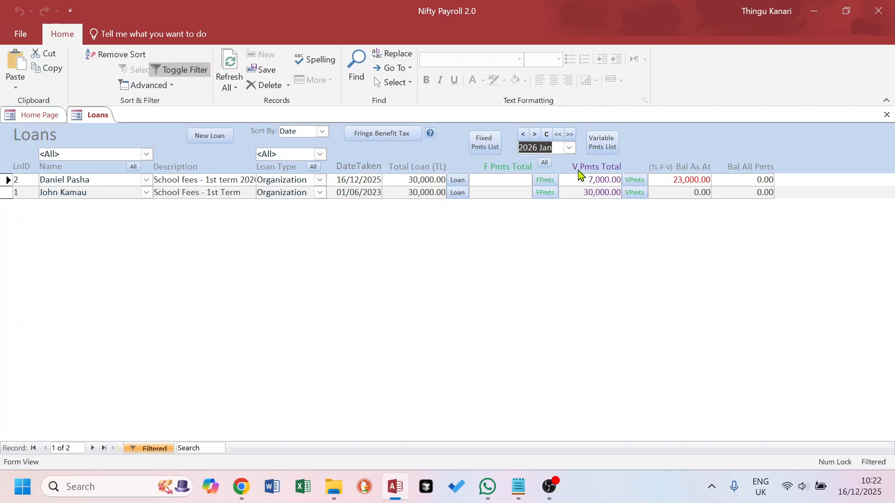
drag(668, 180, 712, 181)
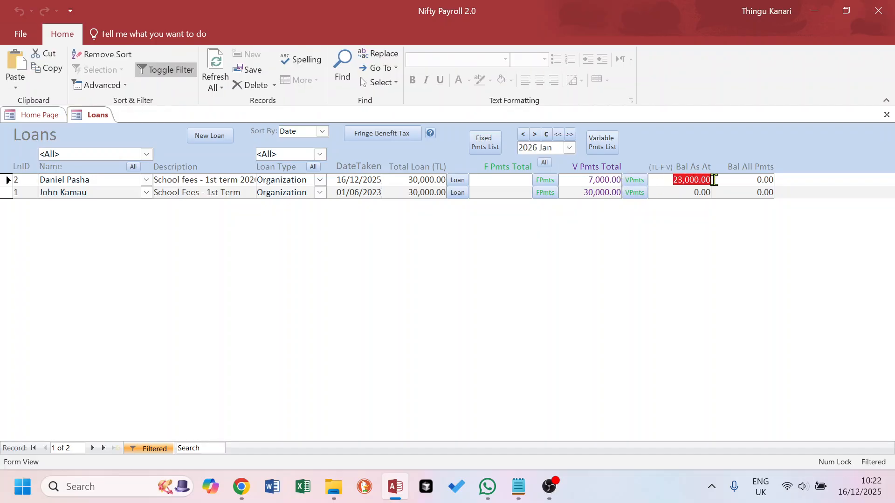
Step the balance date through 2026 Feb and Mar to 2026 Apr, noting the other loan's 30,000.00 total
click(536, 137)
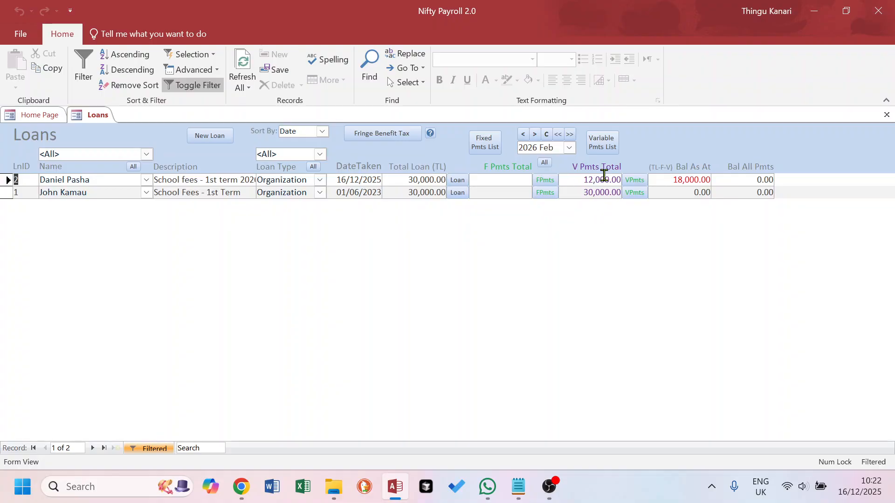
click(535, 134)
click(535, 135)
drag(574, 193, 629, 193)
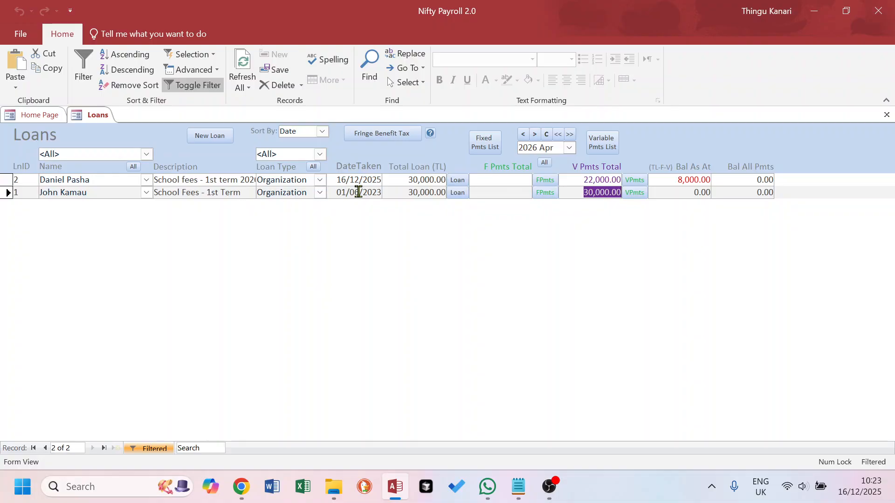
drag(335, 192, 380, 192)
drag(584, 193, 711, 194)
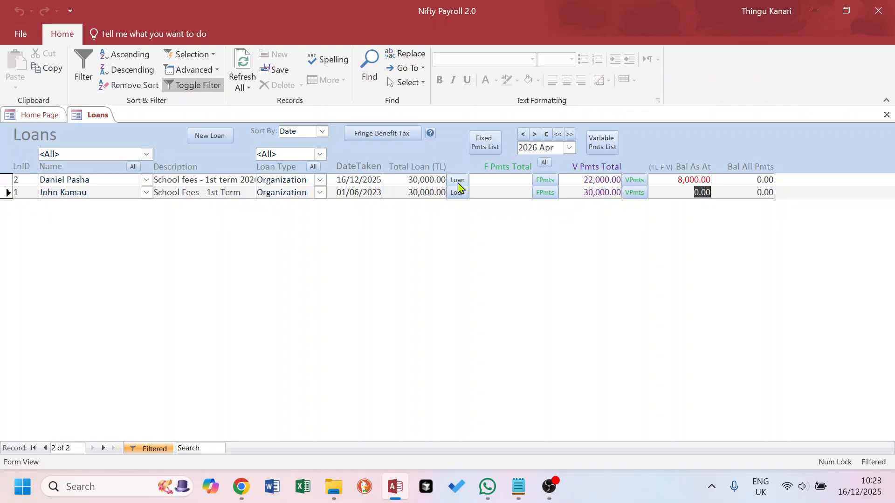
Check loan 2's variable payments in the month-by-month list
click(454, 181)
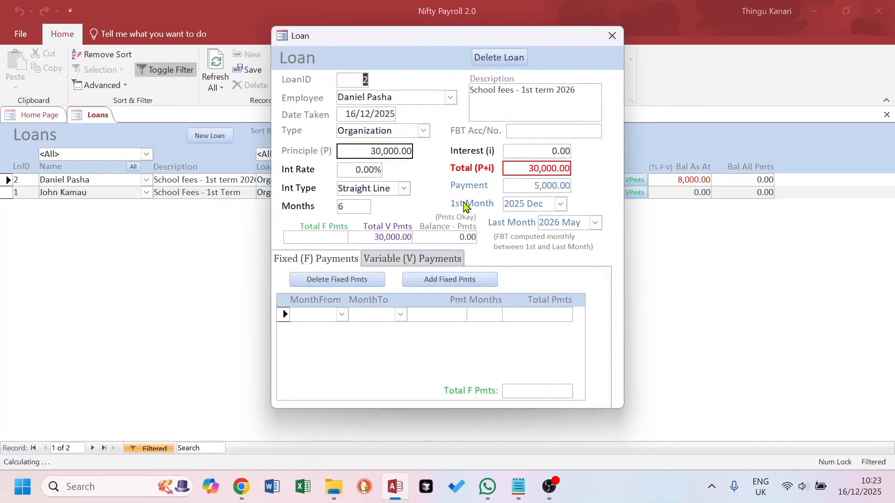
click(612, 36)
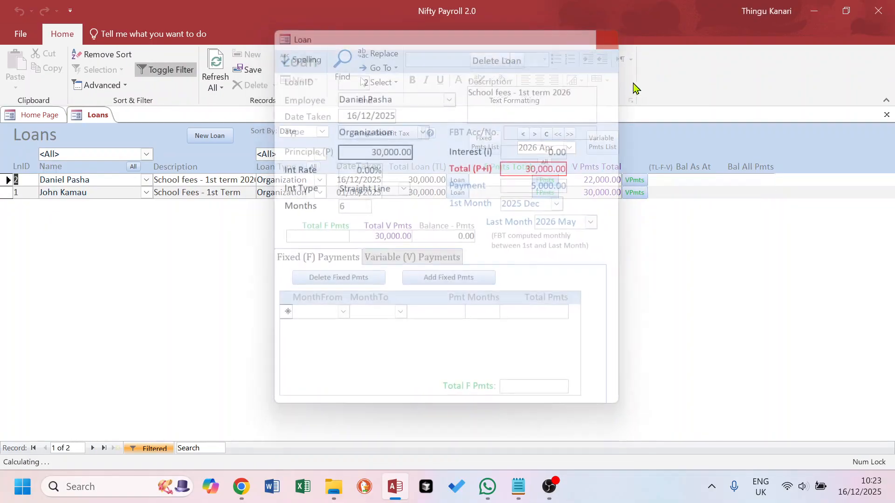
click(632, 179)
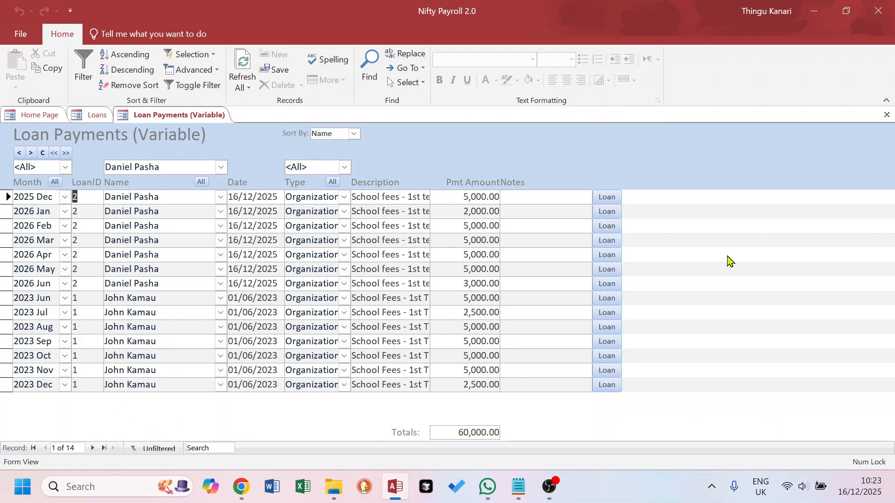
click(887, 114)
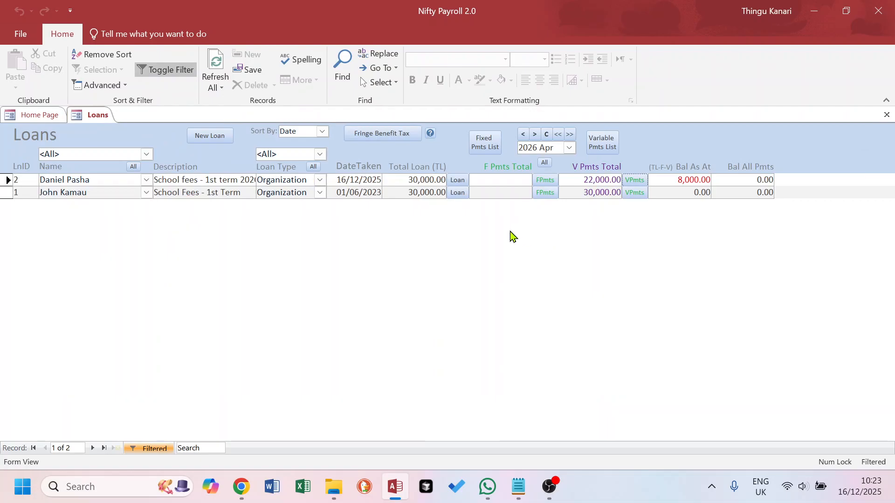
click(639, 180)
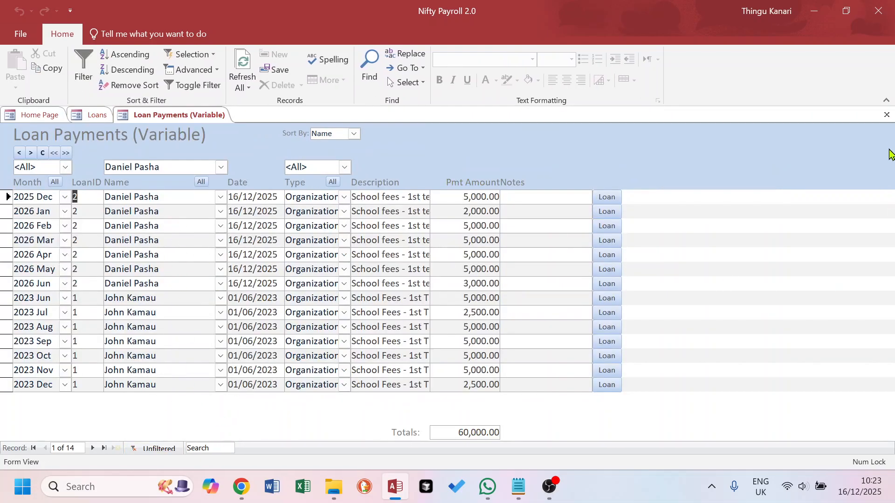
click(886, 114)
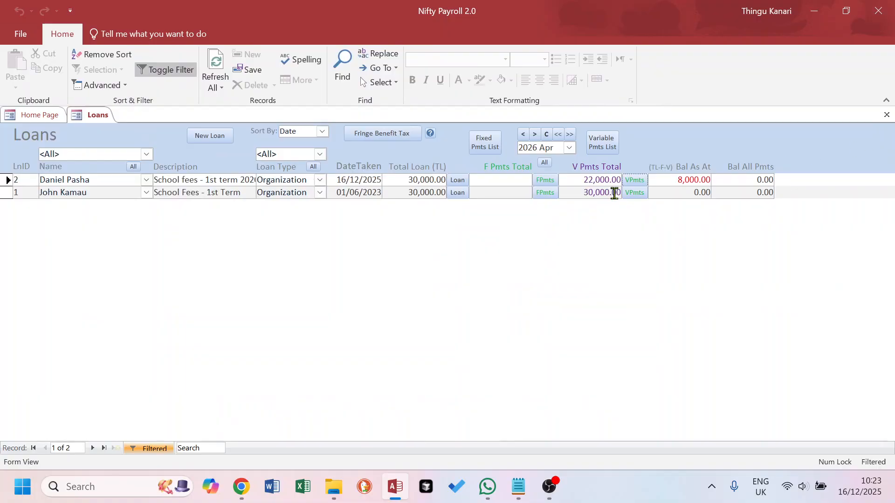
Review loan 2's variable and fixed payment schedules in the loan form, then open Loans FBT
click(457, 180)
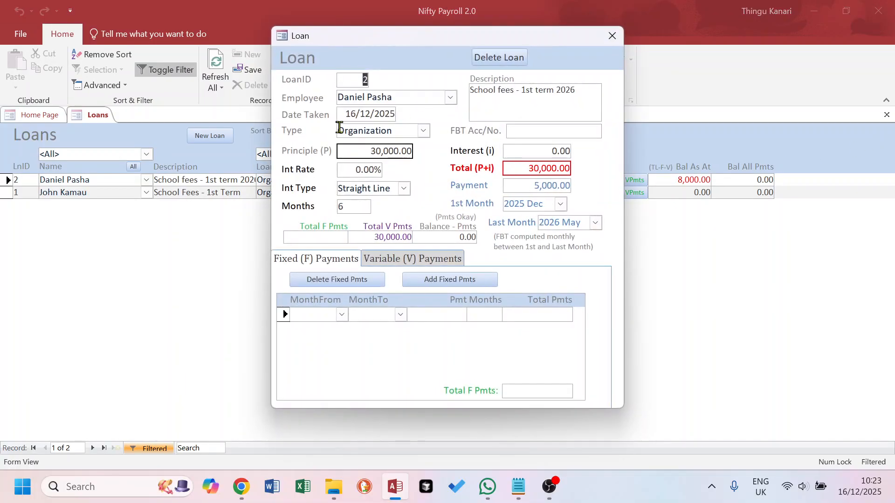
click(407, 260)
click(314, 259)
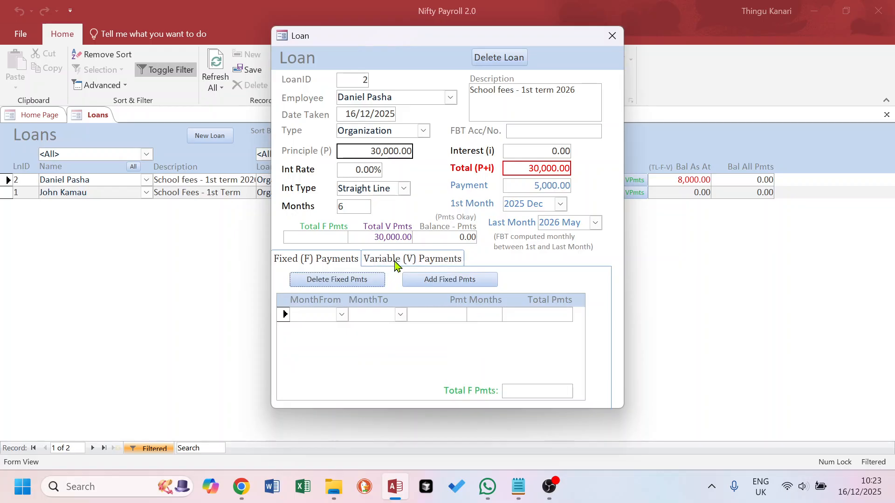
click(404, 259)
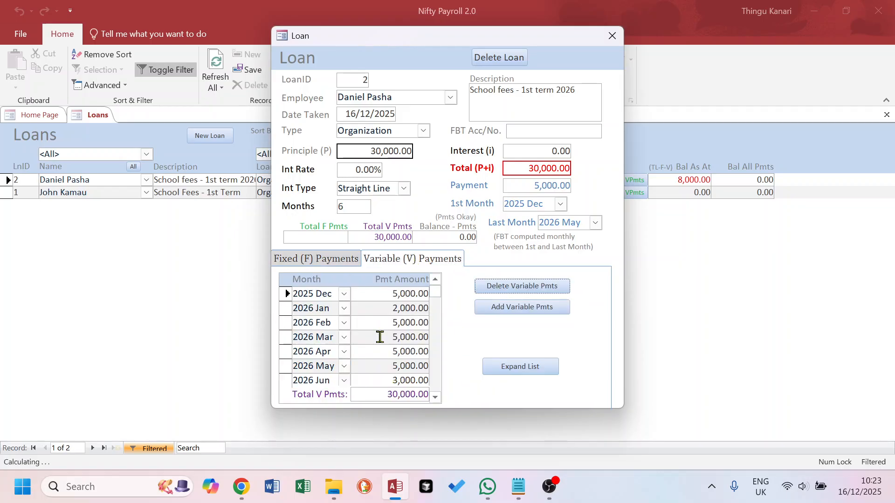
click(612, 36)
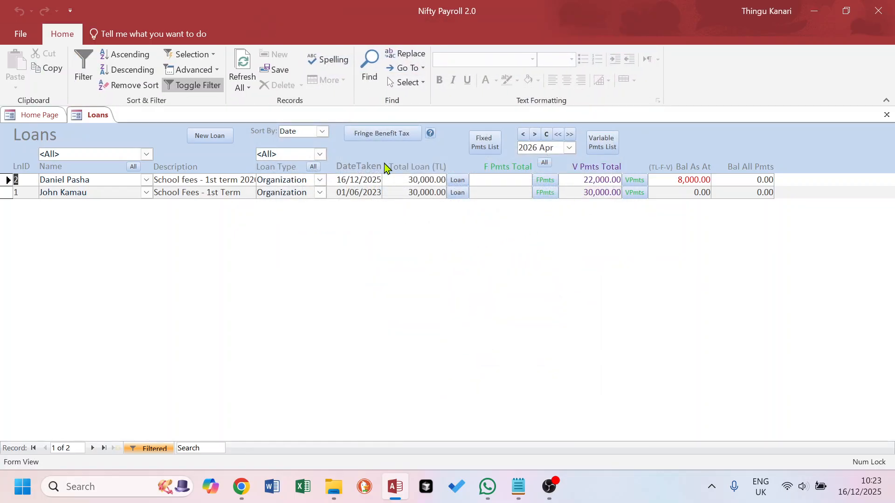
click(386, 135)
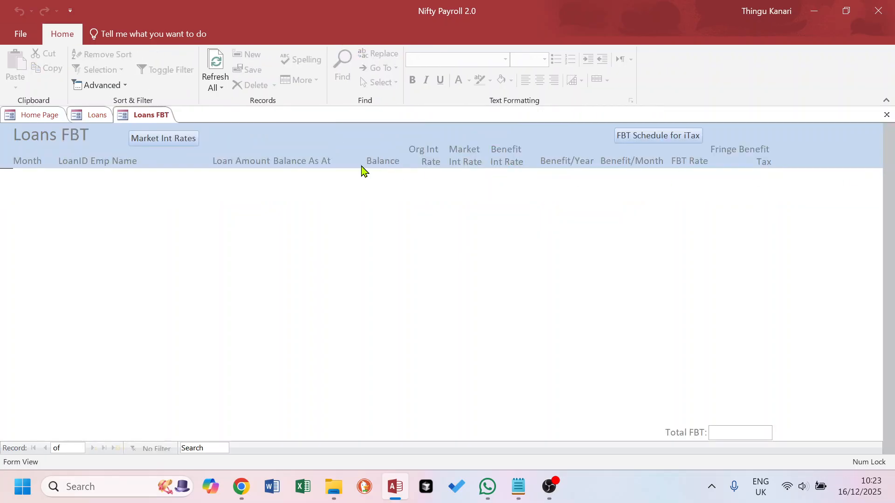
Check the FBT market interest rates, close Loans FBT and Loans, and switch to the Notepad repayment notes
click(170, 147)
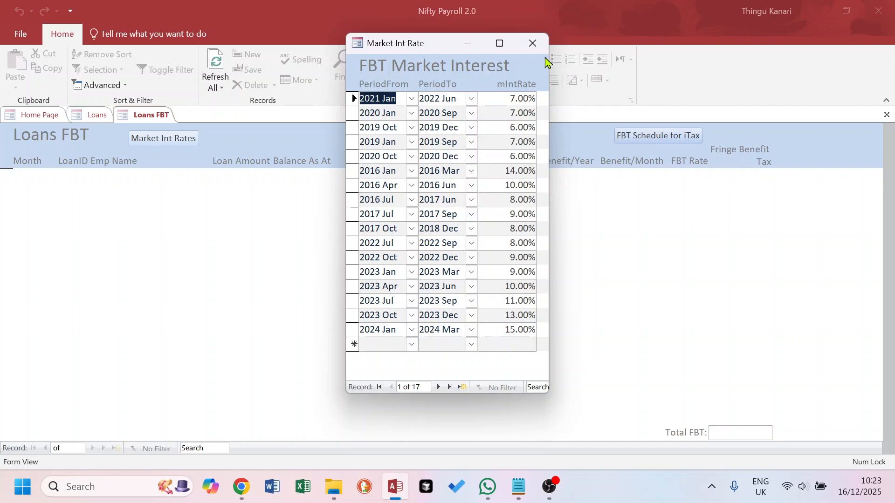
click(534, 43)
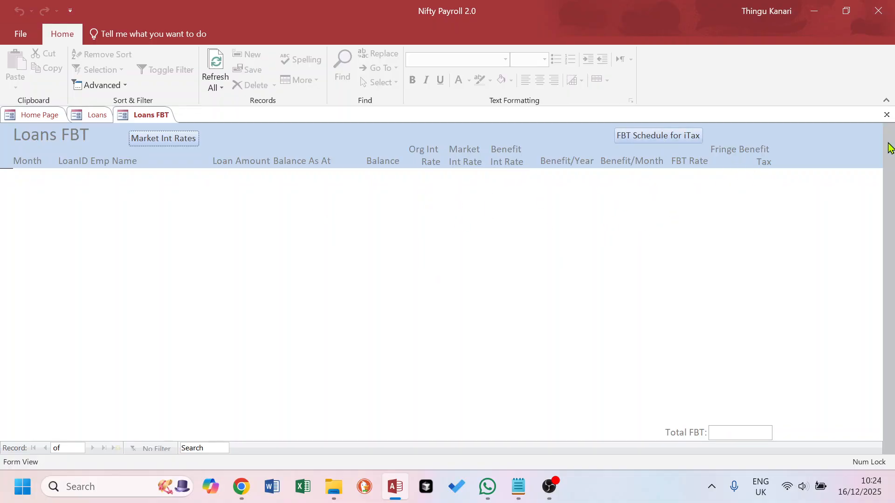
click(887, 115)
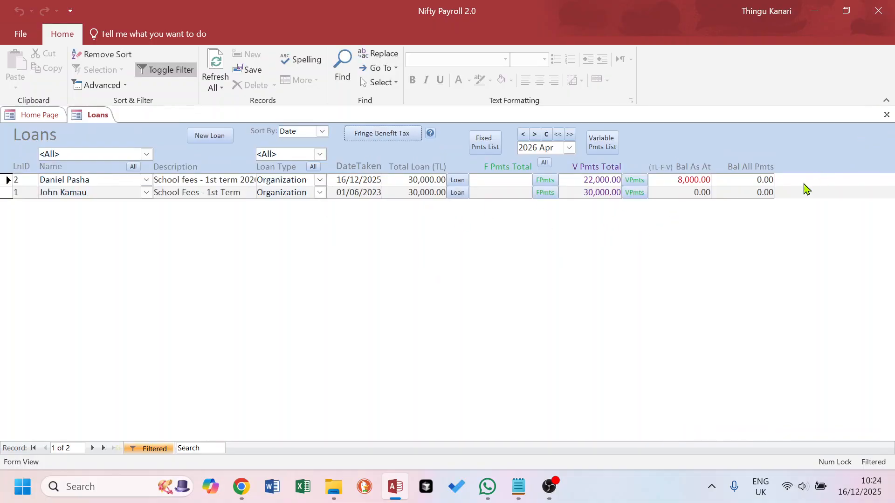
click(887, 115)
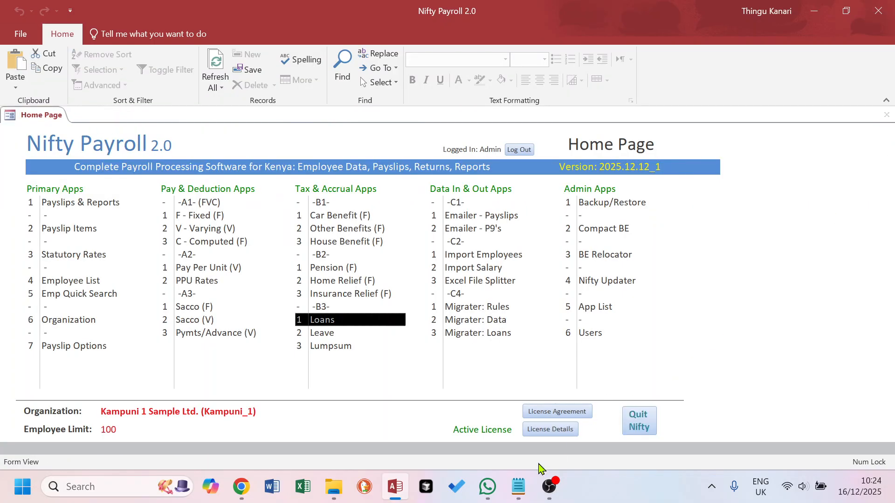
click(518, 487)
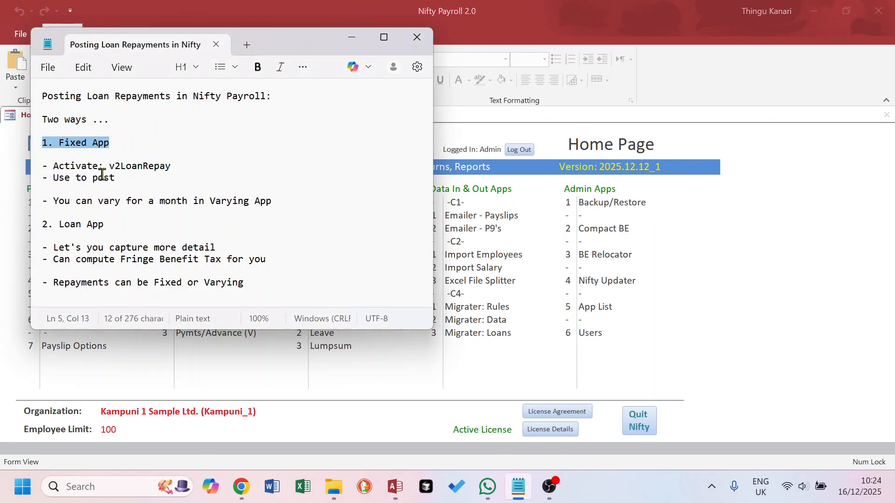